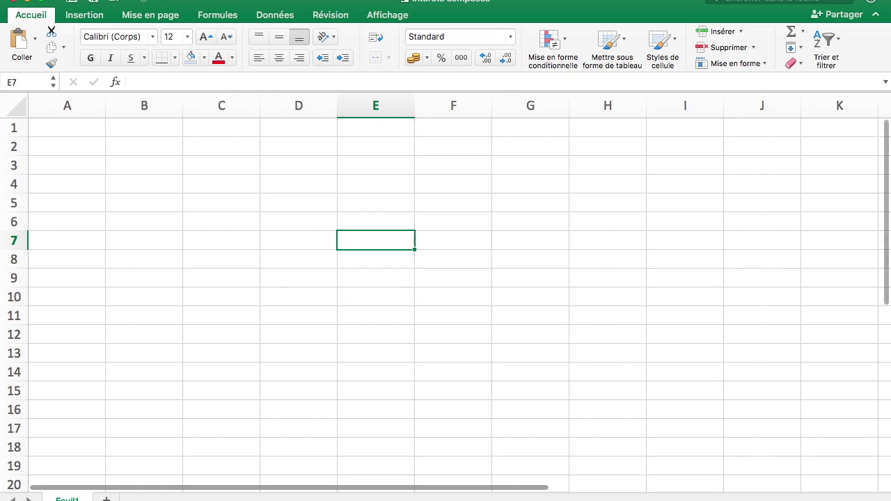
- Enter 1000 in cell B2 and format it as Monétaire with no decimal places
{"action": "left_click", "coordinate": [132, 143]}
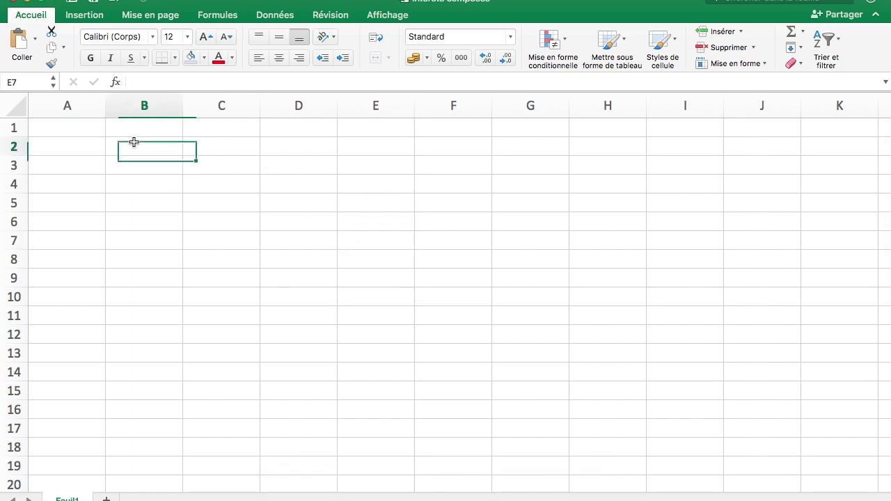
{"action": "left_click", "coordinate": [211, 248]}
{"action": "left_click", "coordinate": [170, 151]}
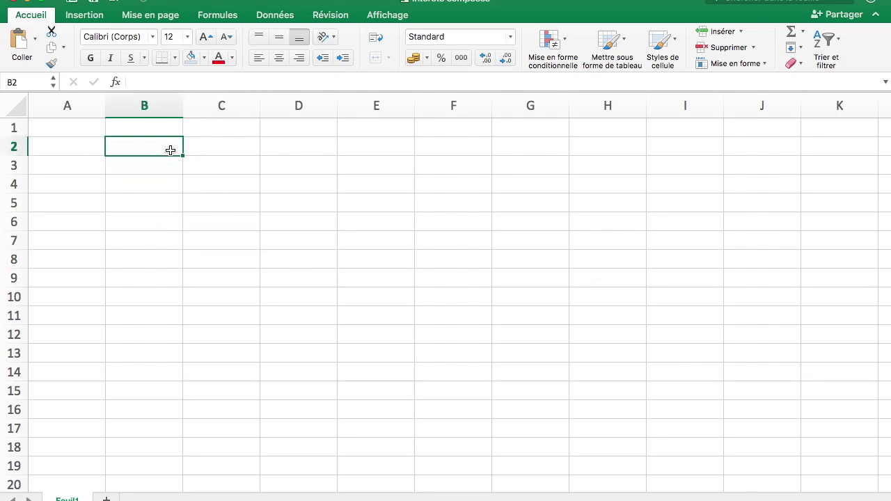
{"action": "type", "text": "1000"}
{"action": "key", "text": "Return"}
{"action": "left_click", "coordinate": [171, 149]}
{"action": "left_click", "coordinate": [511, 39]}
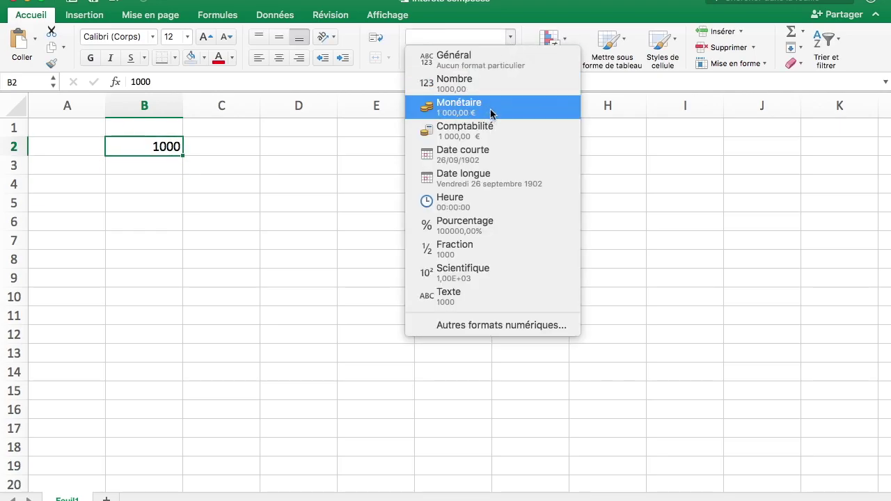
{"action": "left_click", "coordinate": [494, 111]}
{"action": "left_click", "coordinate": [506, 57]}
{"action": "left_click", "coordinate": [505, 57]}
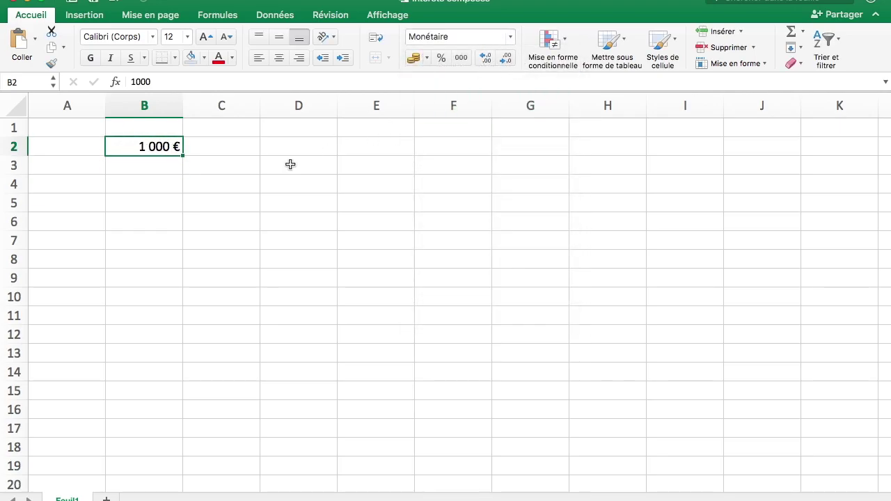
- Enter the 5% interest rate in cell B3
{"action": "left_click", "coordinate": [169, 171]}
{"action": "type", "text": "5ù"}
{"action": "key", "text": "BackSpace"}
{"action": "type", "text": "%"}
{"action": "key", "text": "Return"}
{"action": "left_click", "coordinate": [173, 202]}
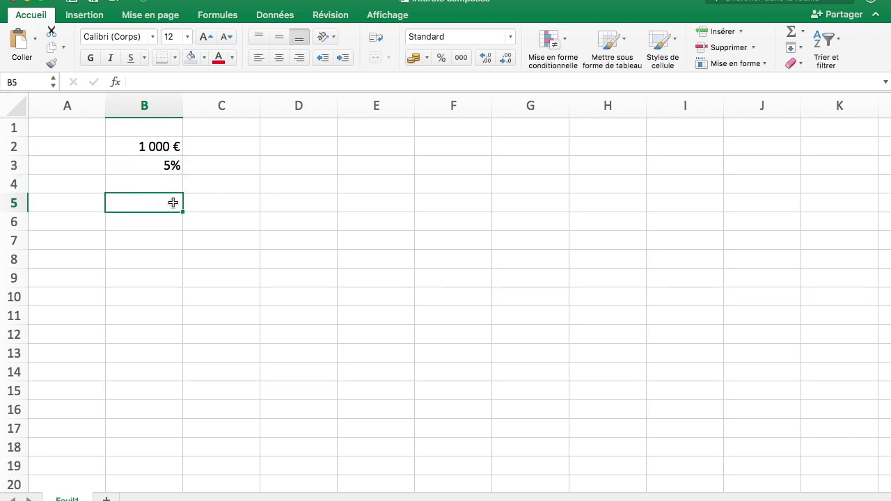
{"action": "left_click", "coordinate": [173, 166]}
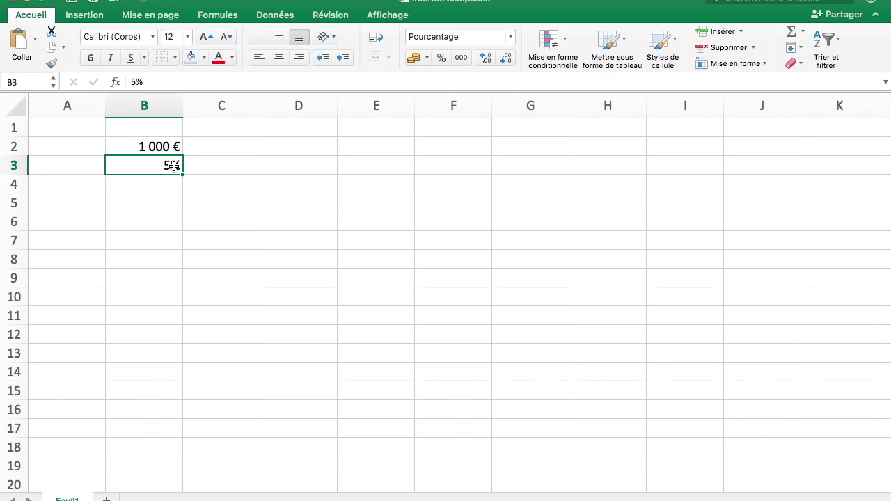
- Calculate the capital after one year in B5 with the formula +B2*(1+B3)
{"action": "left_click", "coordinate": [175, 202]}
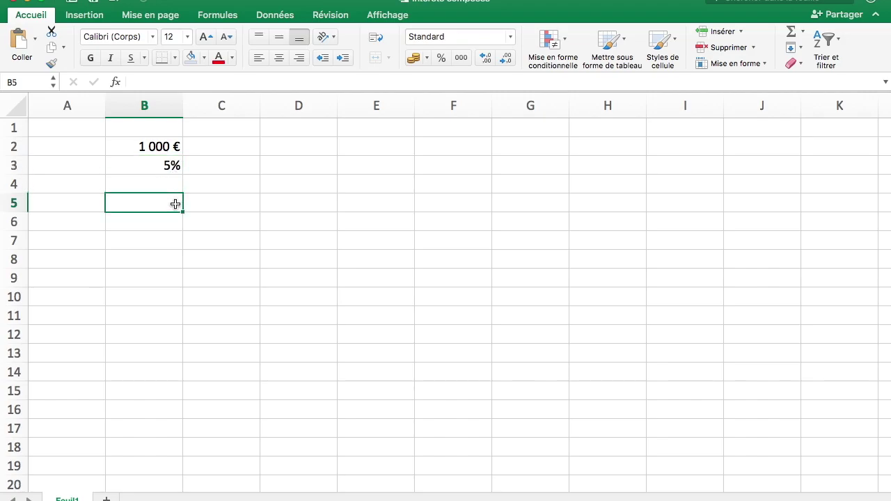
{"action": "type", "text": "+"}
{"action": "key", "text": "Up"}
{"action": "key", "text": "Up"}
{"action": "key", "text": "Up"}
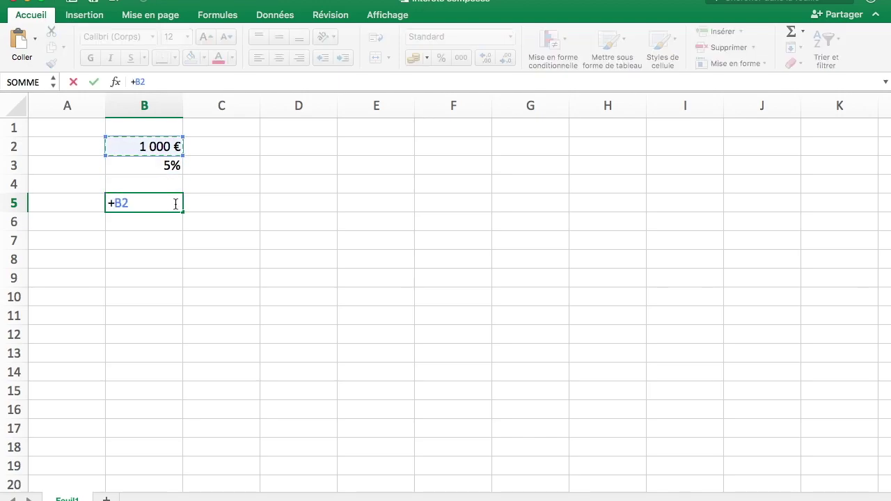
{"action": "type", "text": "*(1"}
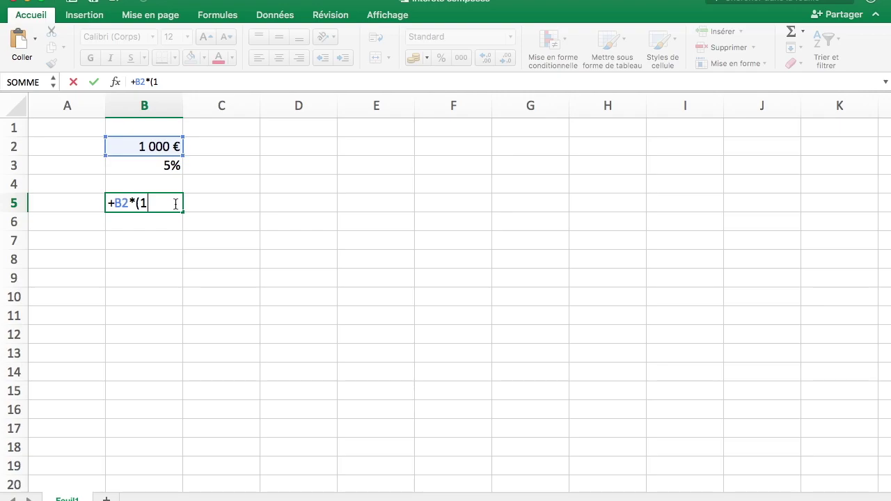
{"action": "type", "text": "+"}
{"action": "left_click", "coordinate": [174, 172]}
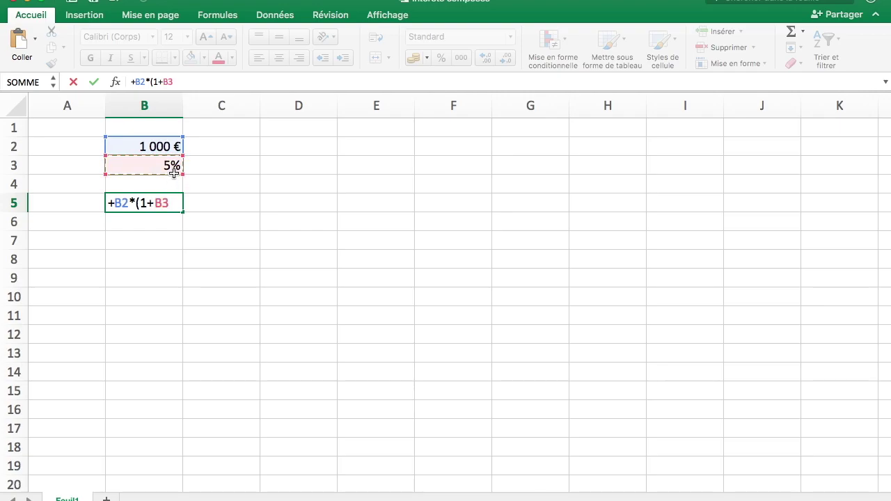
{"action": "key", "text": "Return"}
{"action": "left_click", "coordinate": [180, 203]}
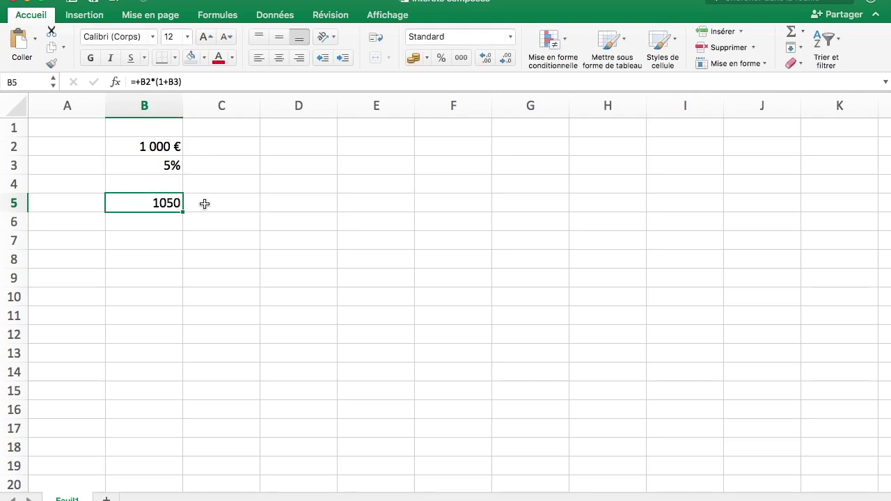
- Repeat the interest rate in cell B6 by referencing B3
{"action": "left_click", "coordinate": [163, 227]}
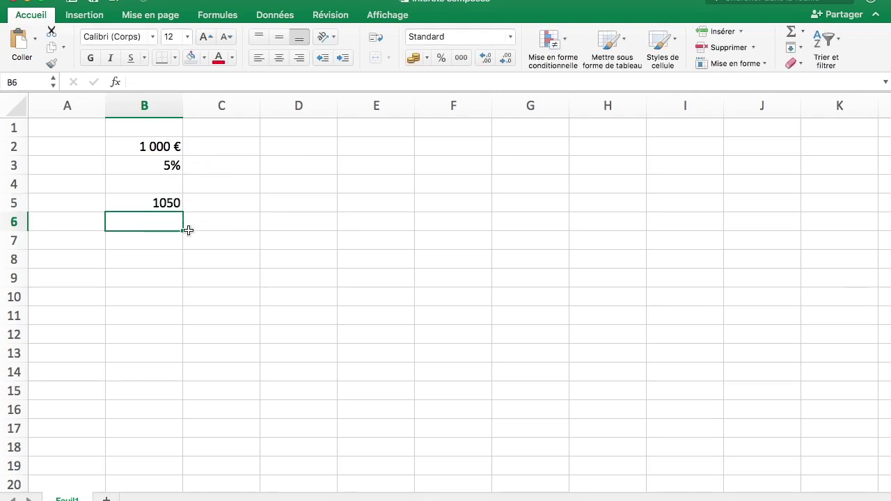
{"action": "type", "text": "+"}
{"action": "key", "text": "Up"}
{"action": "key", "text": "Up"}
{"action": "key", "text": "Up"}
{"action": "key", "text": "Return"}
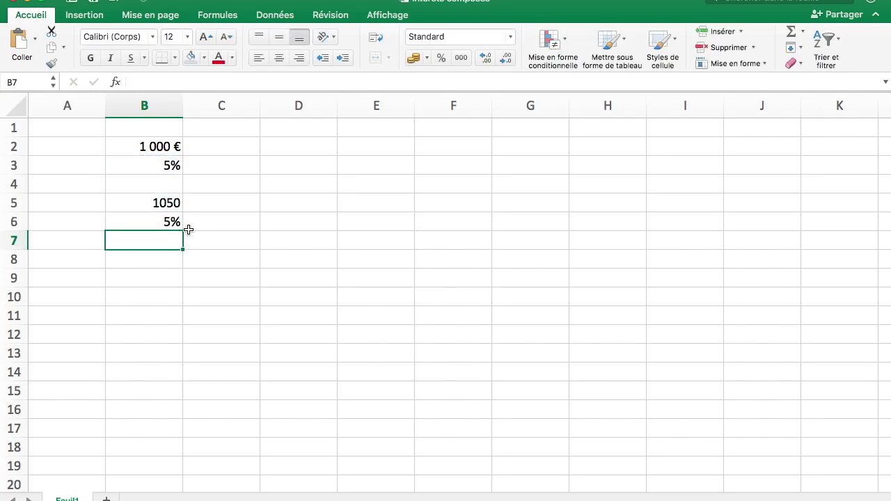
- Copy the formula from B5 into B8 and check the cells it references
{"action": "left_click", "coordinate": [160, 147]}
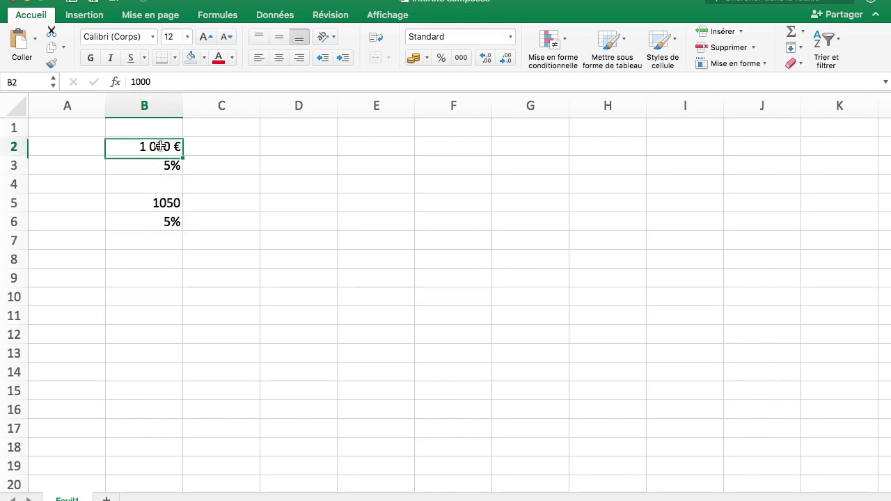
{"action": "left_click", "coordinate": [170, 202]}
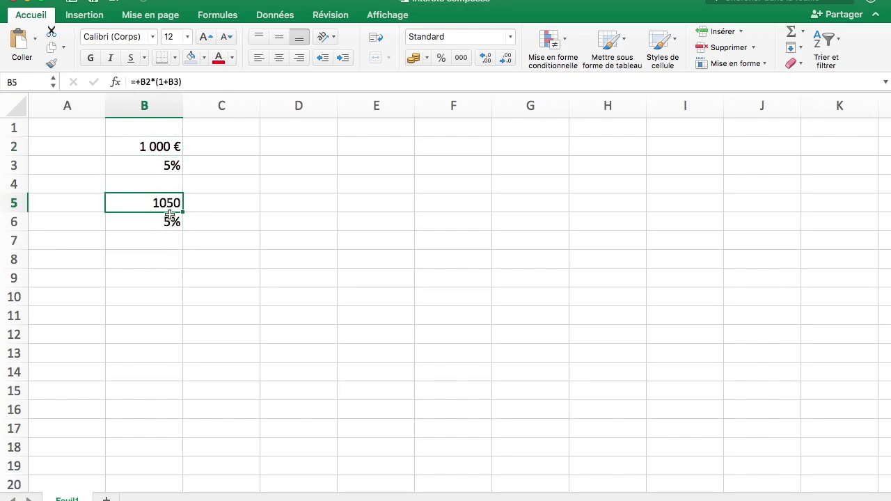
{"action": "left_click", "coordinate": [158, 259]}
{"action": "left_click", "coordinate": [174, 202]}
{"action": "key", "text": "super+c"}
{"action": "left_click", "coordinate": [172, 257]}
{"action": "key", "text": "super+v"}
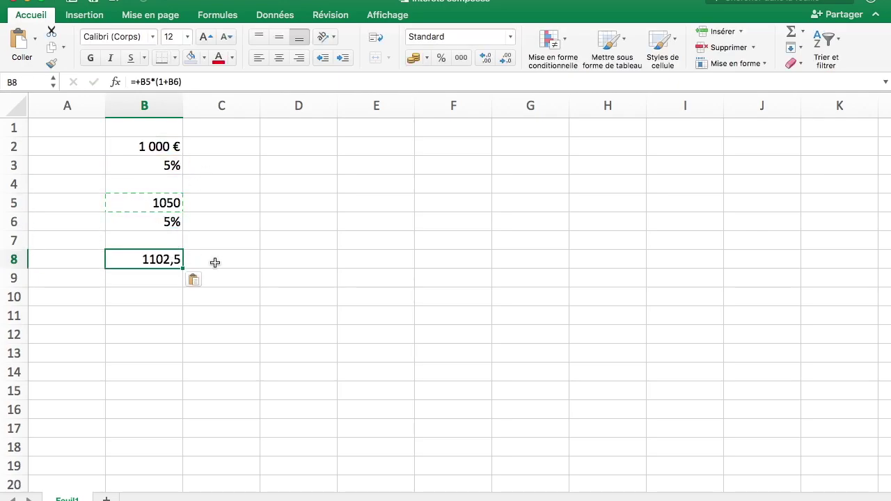
{"action": "double_click", "coordinate": [177, 260]}
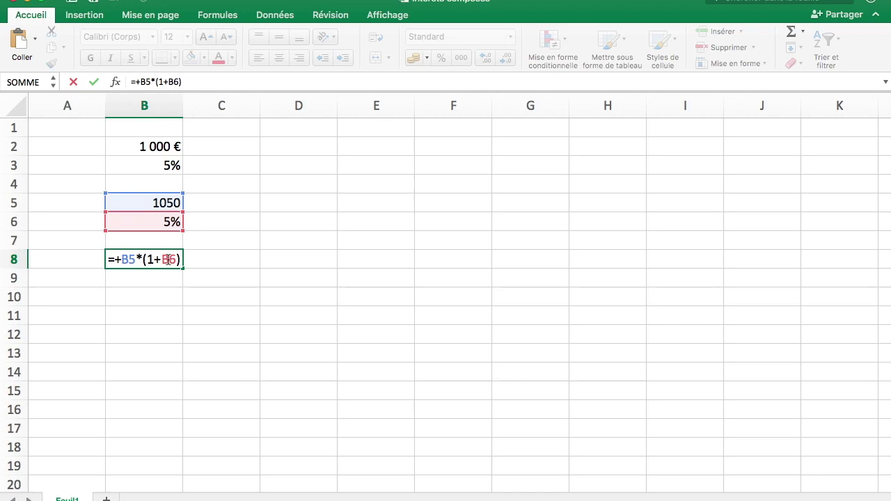
{"action": "key", "text": "Return"}
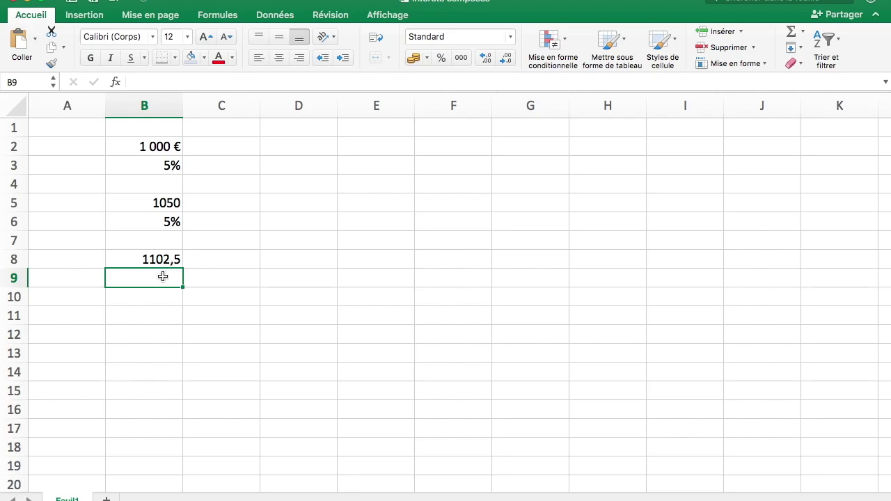
{"action": "left_click", "coordinate": [142, 259]}
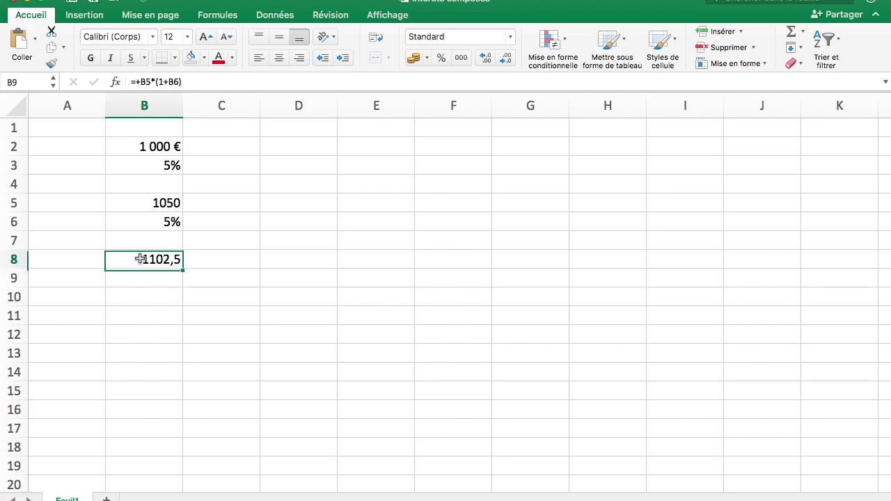
- Calculate the two-year simple-interest total in C8 with the formula +B2+B3*2*B2
{"action": "left_click", "coordinate": [237, 261]}
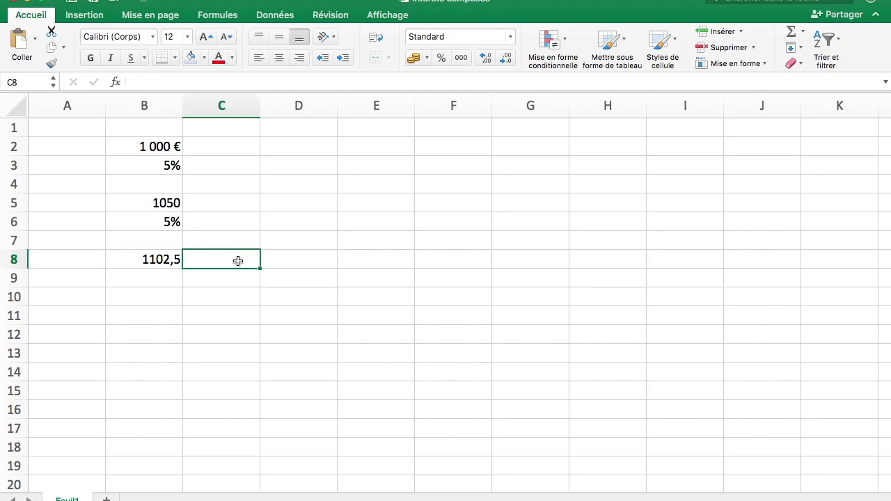
{"action": "type", "text": "+"}
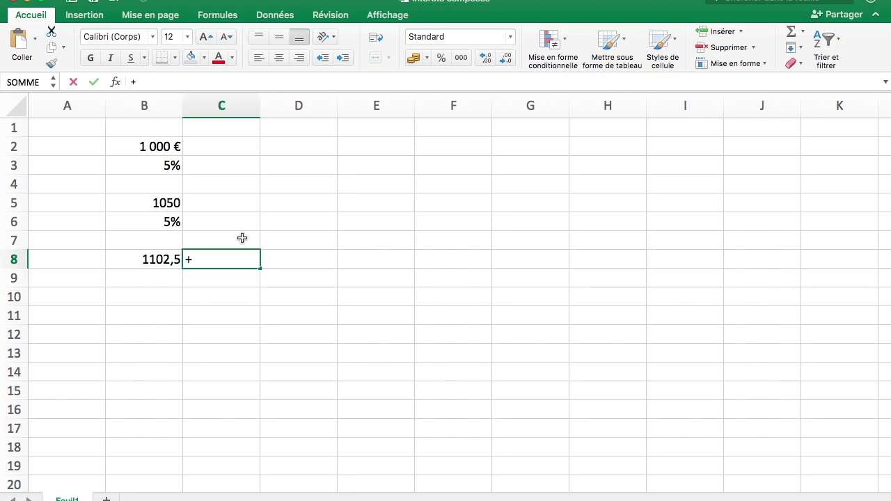
{"action": "left_click", "coordinate": [169, 148]}
{"action": "type", "text": "+"}
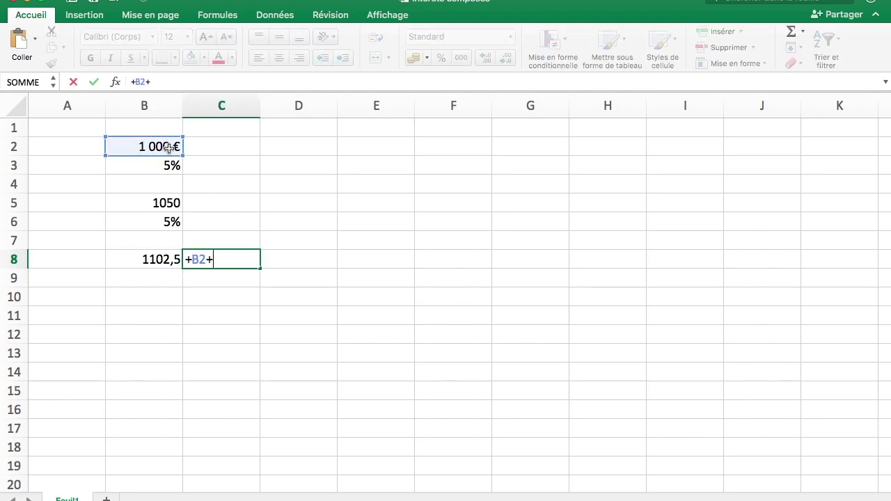
{"action": "left_click", "coordinate": [165, 169]}
{"action": "type", "text": "*2"}
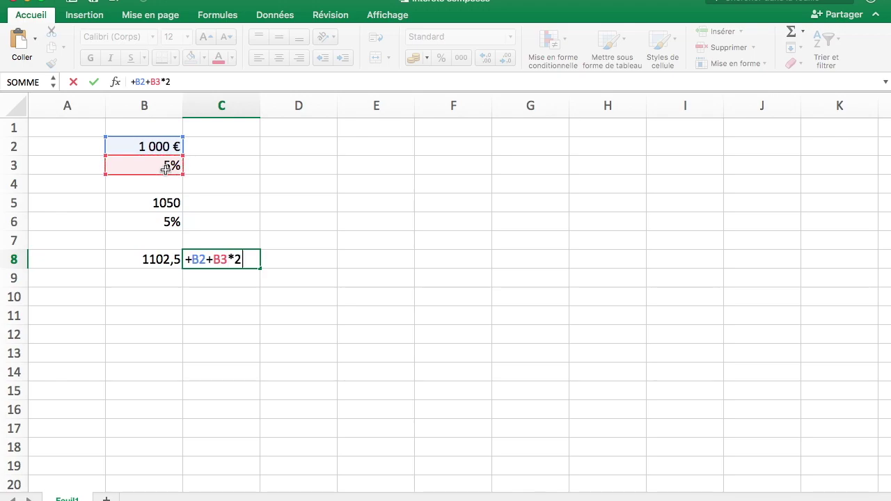
{"action": "type", "text": "*"}
{"action": "left_click", "coordinate": [156, 146]}
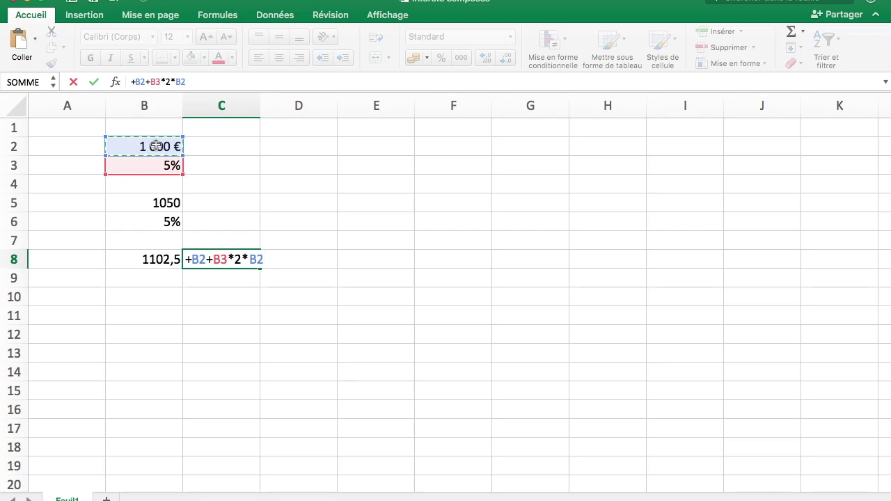
{"action": "key", "text": "Return"}
- Compare the compound-interest amounts in B5 and B8 with the simple-interest total in C8
{"action": "left_click", "coordinate": [156, 257]}
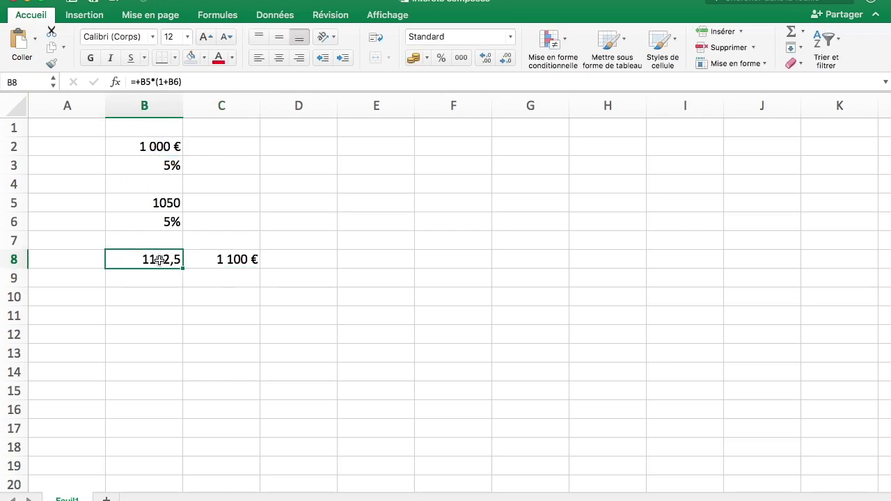
{"action": "left_click", "coordinate": [159, 279]}
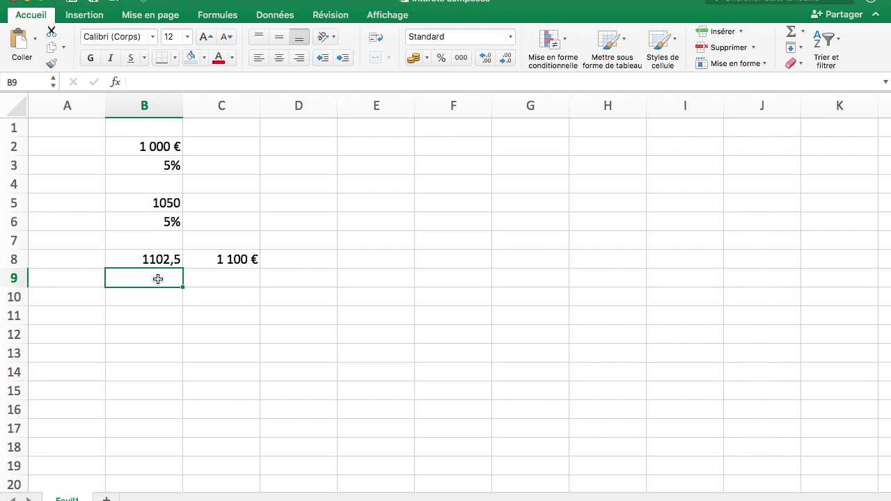
{"action": "left_click", "coordinate": [209, 278]}
{"action": "left_click", "coordinate": [239, 259]}
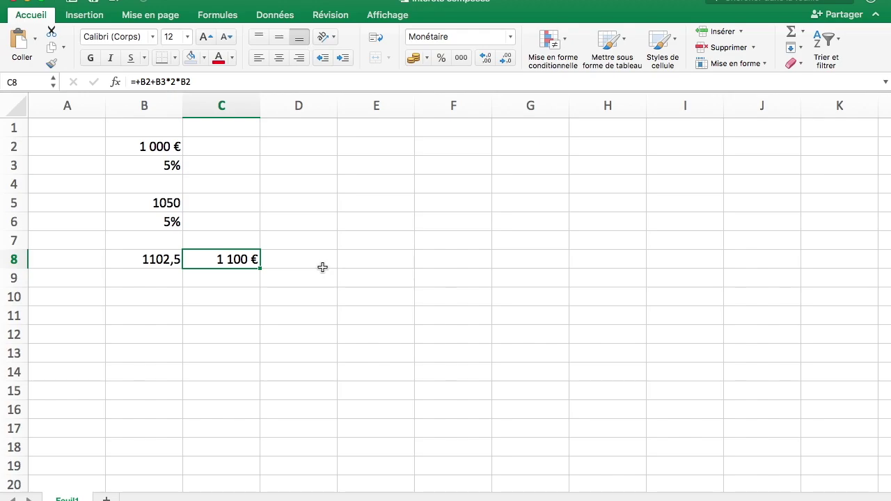
{"action": "key", "text": "Left"}
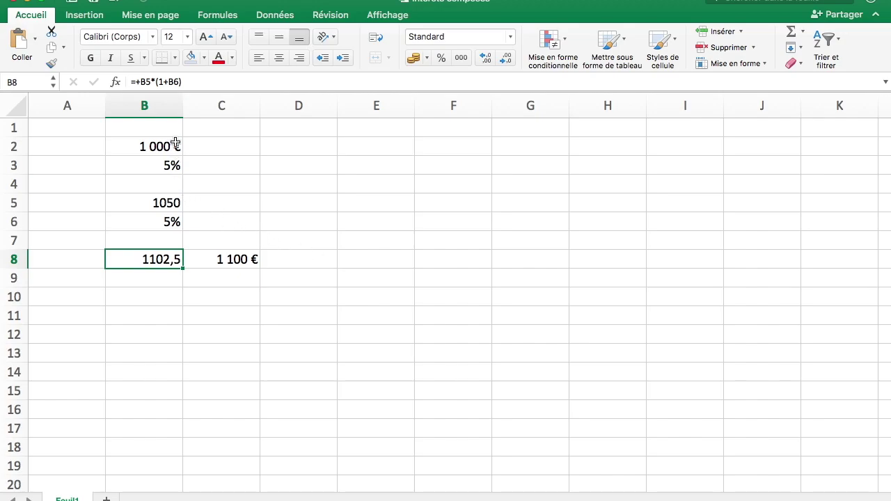
{"action": "left_click", "coordinate": [166, 207]}
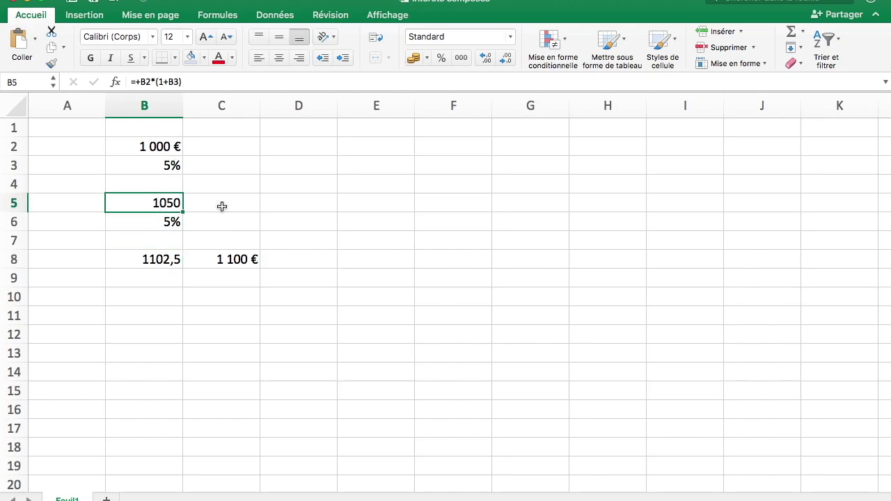
{"action": "left_click", "coordinate": [164, 260]}
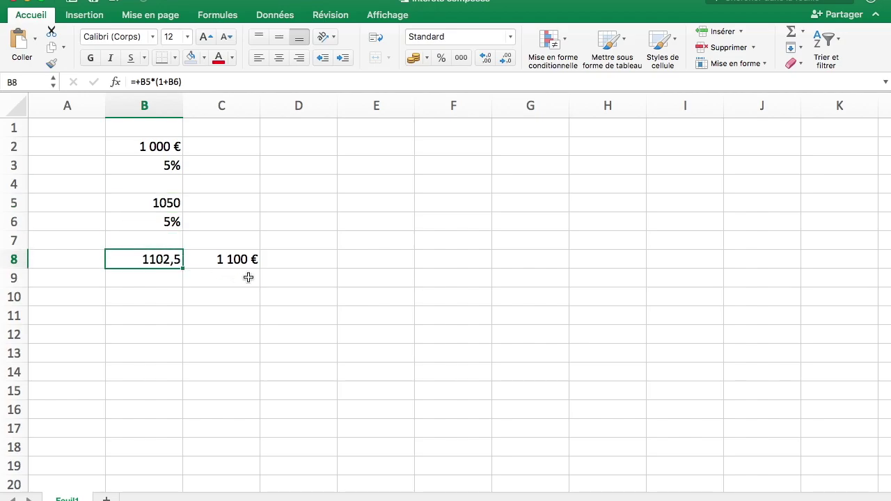
- Number the years by entering 0 in A2, 1 in A5 and 2 in A8
{"action": "left_click", "coordinate": [89, 147]}
{"action": "type", "text": "0"}
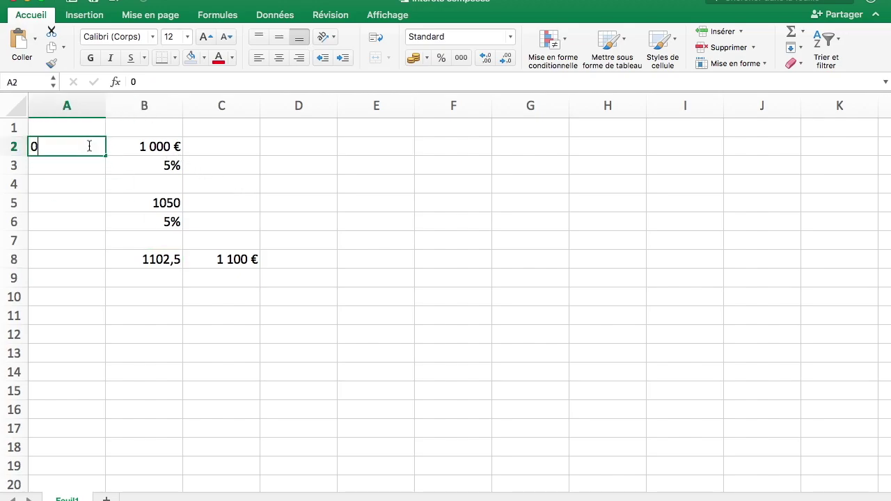
{"action": "key", "text": "Down"}
{"action": "key", "text": "Down"}
{"action": "key", "text": "Down"}
{"action": "type", "text": "1"}
{"action": "key", "text": "Down"}
{"action": "key", "text": "Down"}
{"action": "key", "text": "Down"}
{"action": "type", "text": "2"}
{"action": "key", "text": "Down"}
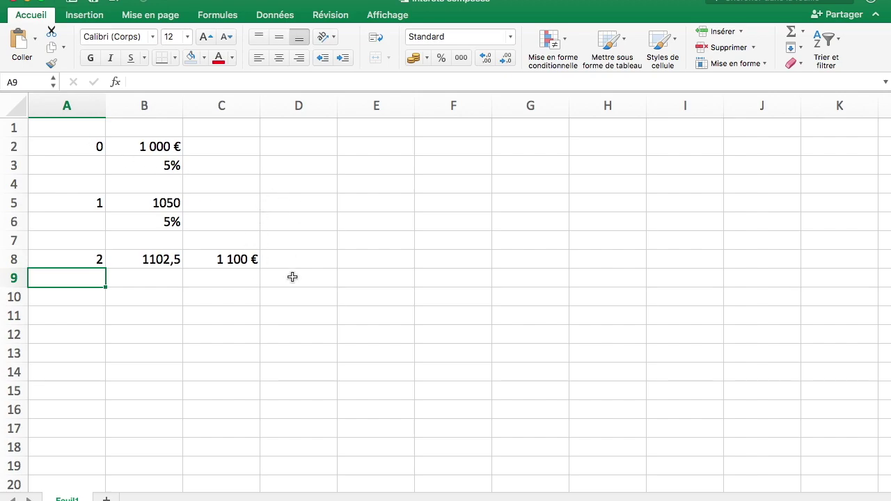
- Enter the labels Capital in E2 and Taux in E3
{"action": "left_click", "coordinate": [395, 147]}
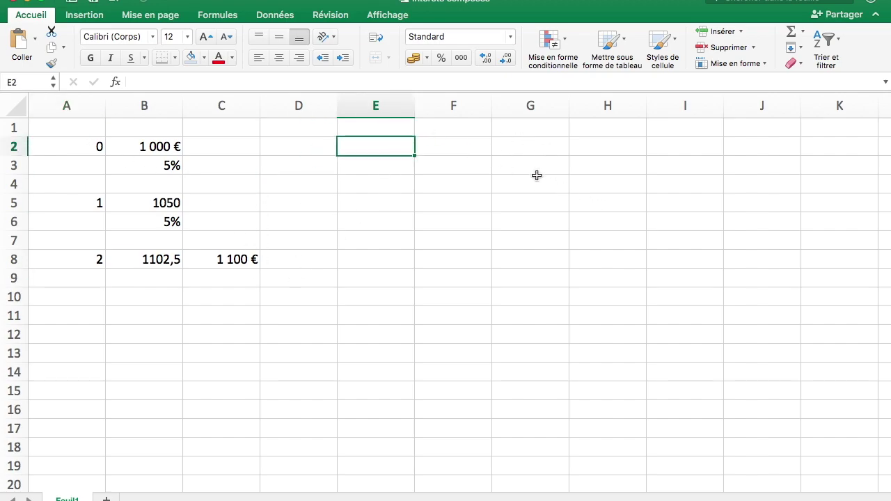
{"action": "type", "text": "Capital"}
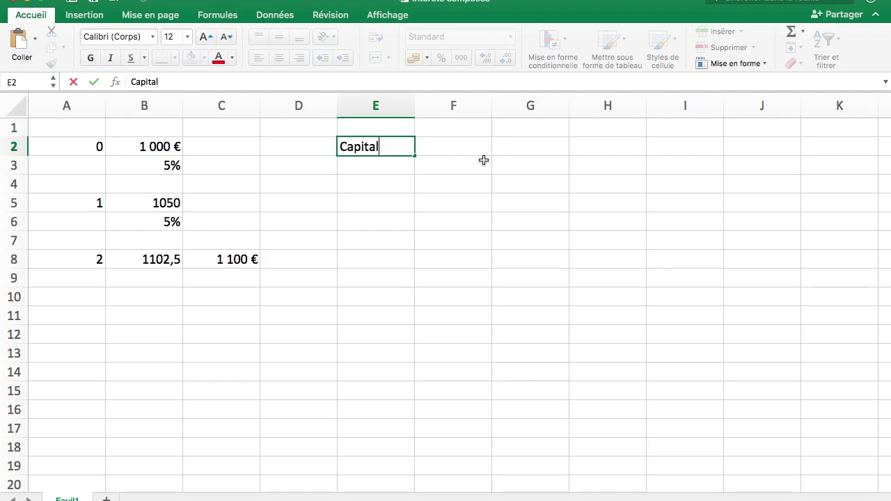
{"action": "key", "text": "Return"}
{"action": "type", "text": "taux"}
{"action": "key", "text": "Return"}
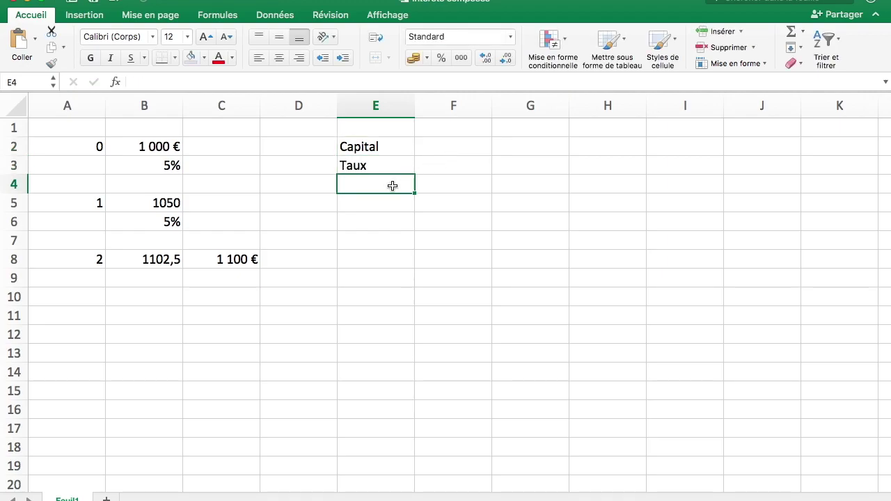
- Enter 5% as the rate in F3 and extend the label in E3 to Taux annuel
{"action": "left_click", "coordinate": [170, 166]}
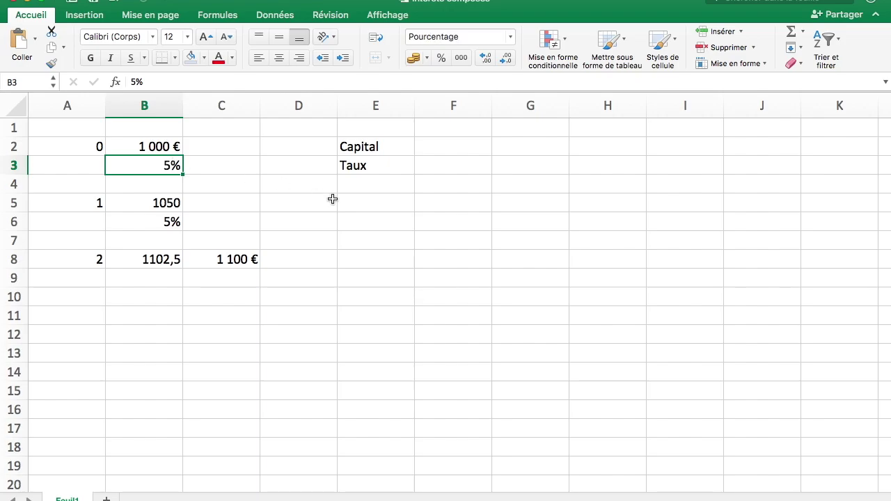
{"action": "left_click", "coordinate": [454, 165]}
{"action": "type", "text": "5%"}
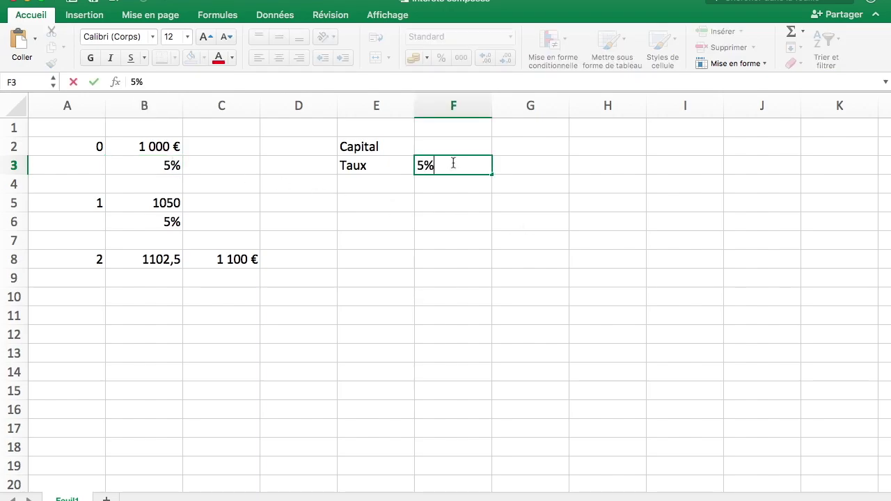
{"action": "key", "text": "Return"}
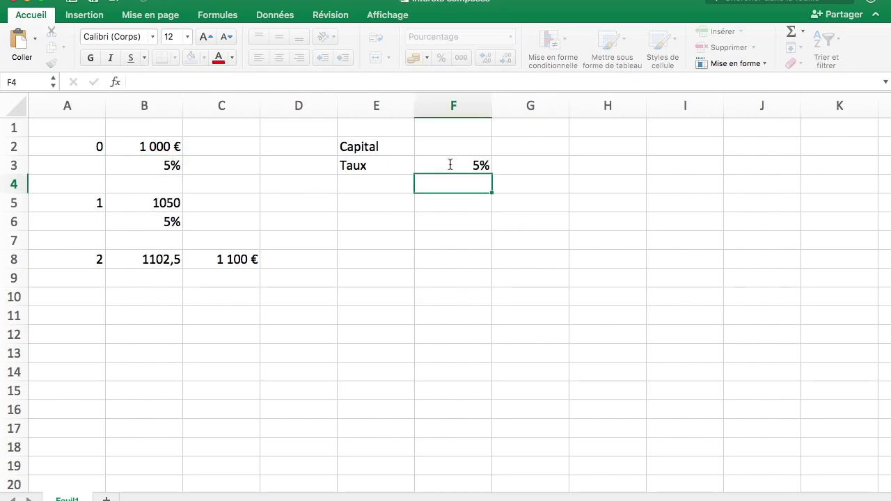
{"action": "key", "text": "Up"}
{"action": "key", "text": "Left"}
{"action": "left_click", "coordinate": [198, 83]}
{"action": "type", "text": "annuel"}
{"action": "key", "text": "Return"}
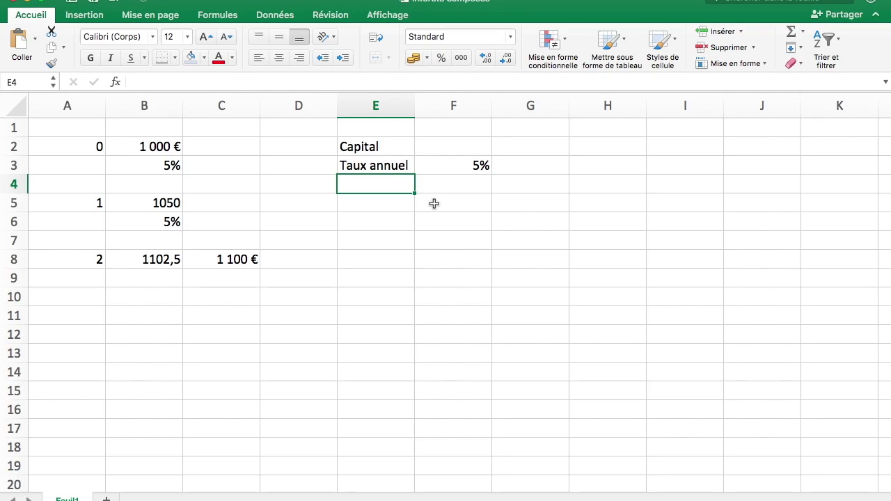
- Enter the label Périodes in E4 and the value 1 in F4
{"action": "type", "text": "Périodes"}
{"action": "key", "text": "Return"}
{"action": "left_click", "coordinate": [462, 184]}
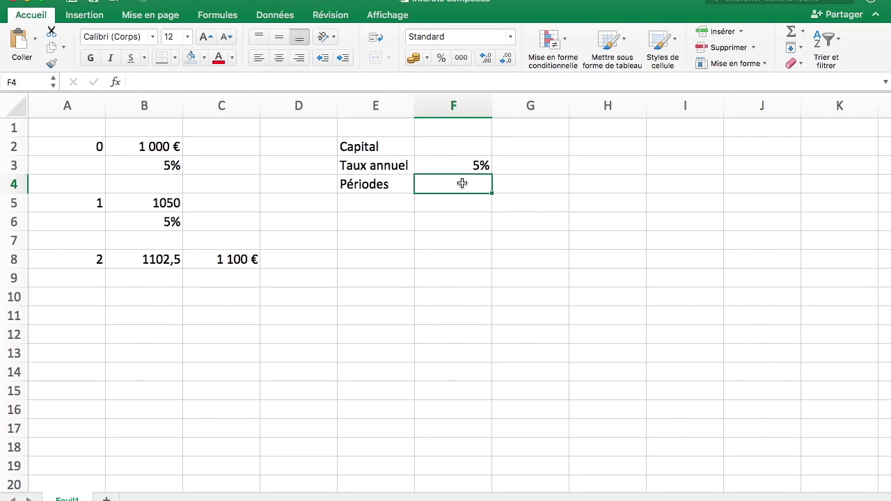
{"action": "type", "text": "1"}
{"action": "key", "text": "Return"}
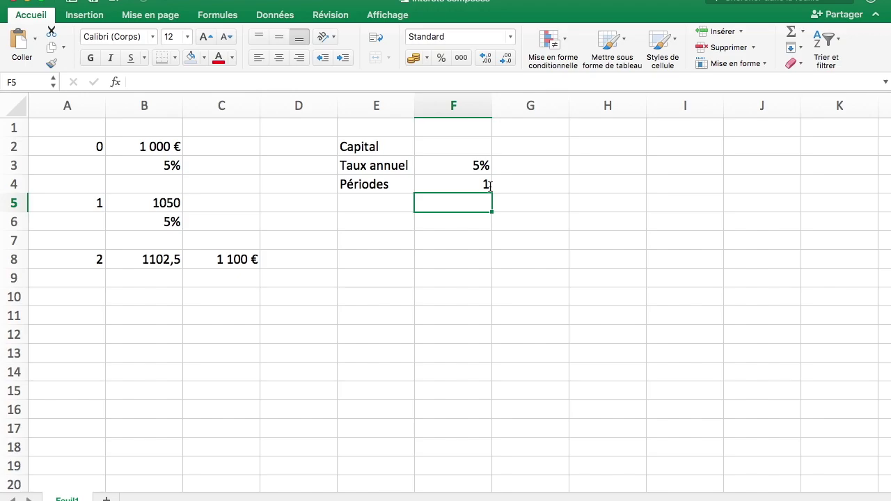
- Set the number of periods in F4 to 12
{"action": "left_click", "coordinate": [490, 185]}
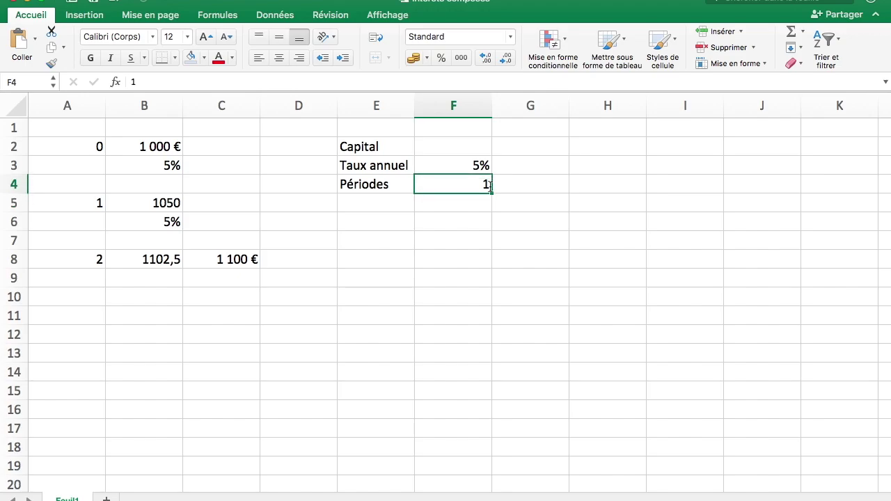
{"action": "type", "text": "12"}
{"action": "key", "text": "Return"}
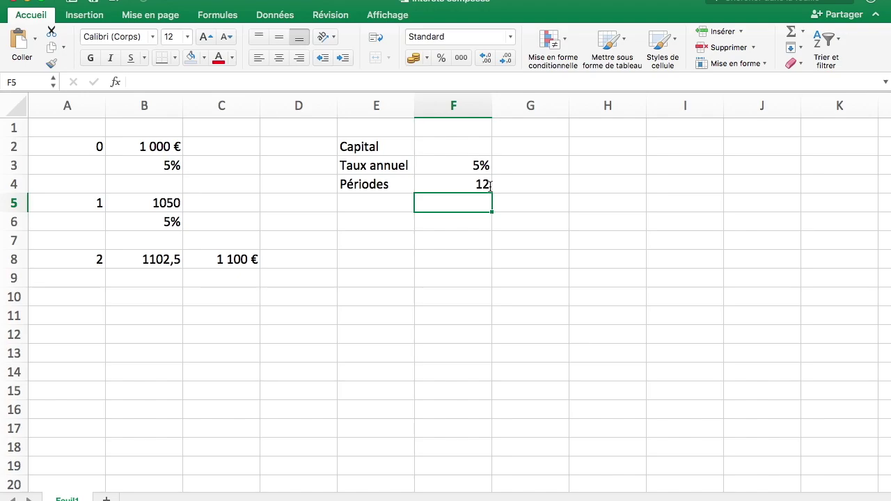
- Enter 10000 as the capital in F2 and format it as accounting in euros without decimals
{"action": "left_click", "coordinate": [490, 146]}
{"action": "type", "text": "10000"}
{"action": "key", "text": "Return"}
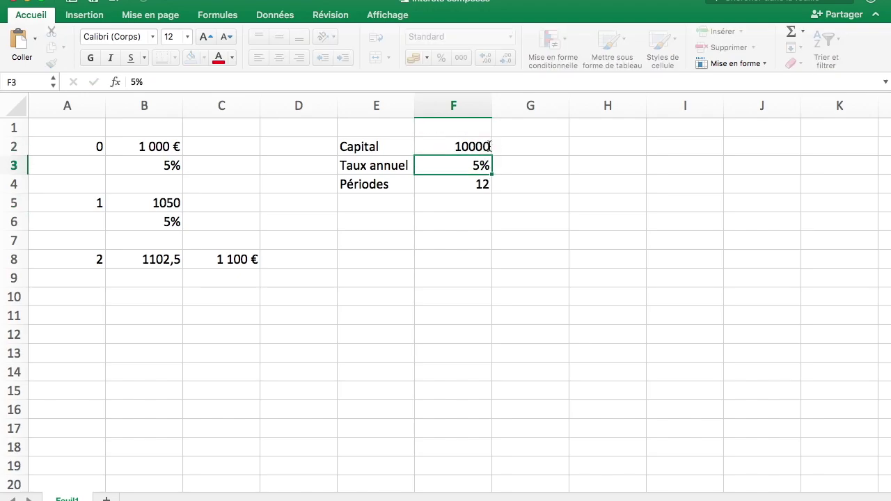
{"action": "left_click", "coordinate": [466, 147]}
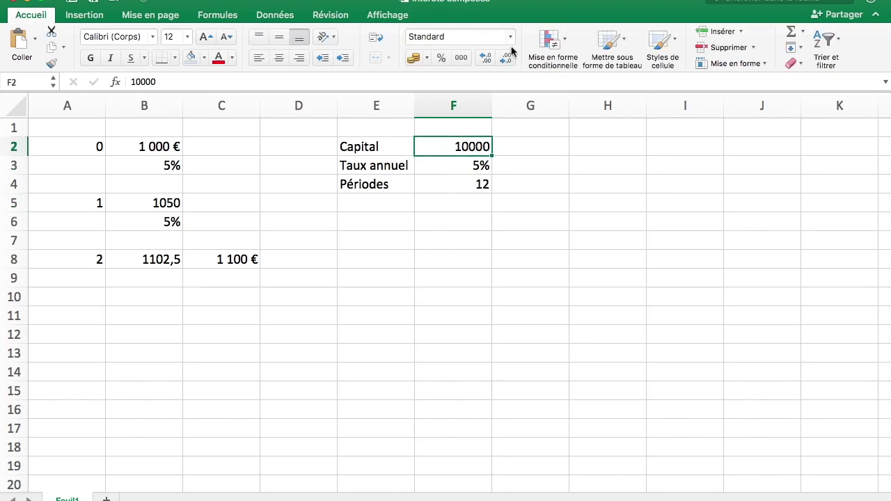
{"action": "left_click", "coordinate": [511, 36]}
{"action": "left_click", "coordinate": [486, 131]}
{"action": "left_click", "coordinate": [440, 336]}
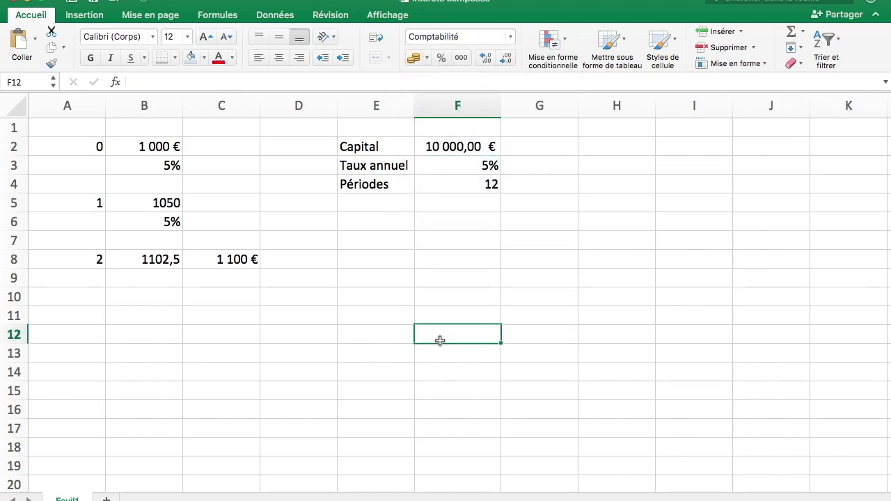
{"action": "left_click", "coordinate": [484, 144]}
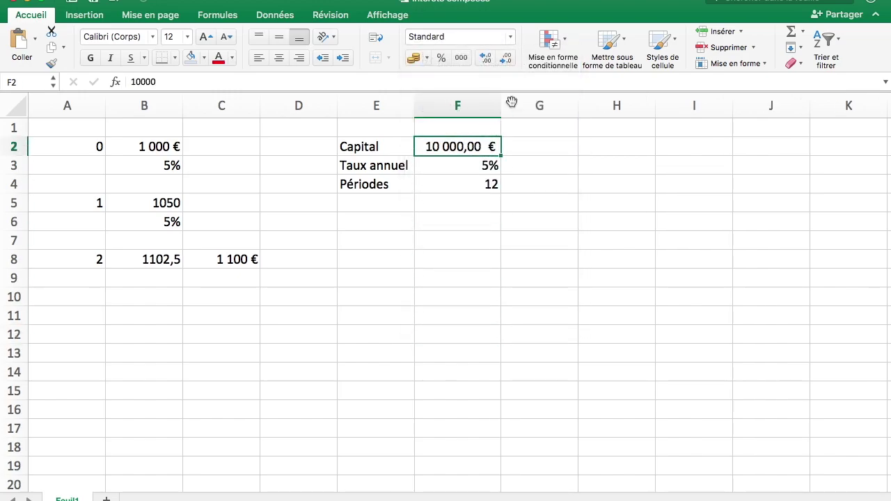
{"action": "left_click", "coordinate": [507, 60]}
{"action": "left_click", "coordinate": [507, 60]}
{"action": "left_click", "coordinate": [376, 209]}
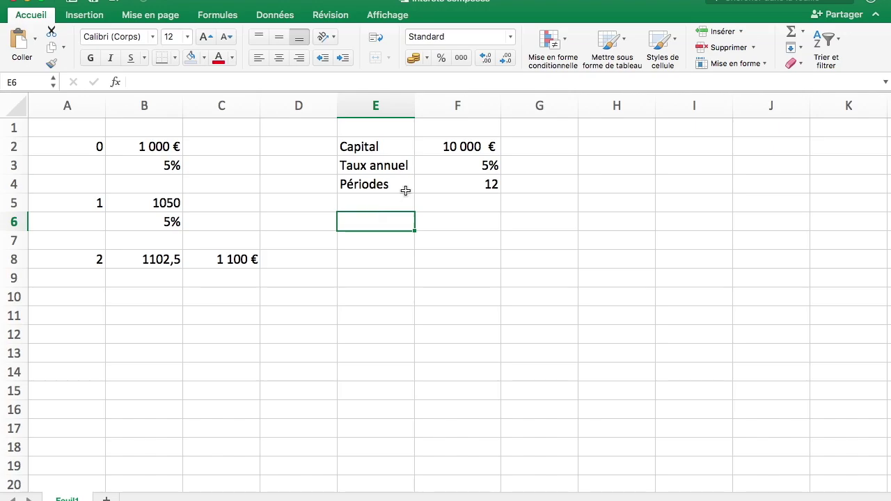
- Extend the label in E4 to Périodes annuelles, keep 12 in F4, and widen column E to fit the label
{"action": "left_click", "coordinate": [404, 188]}
{"action": "double_click", "coordinate": [405, 188]}
{"action": "type", "text": "annuelles"}
{"action": "key", "text": "Tab"}
{"action": "type", "text": "12"}
{"action": "key", "text": "Return"}
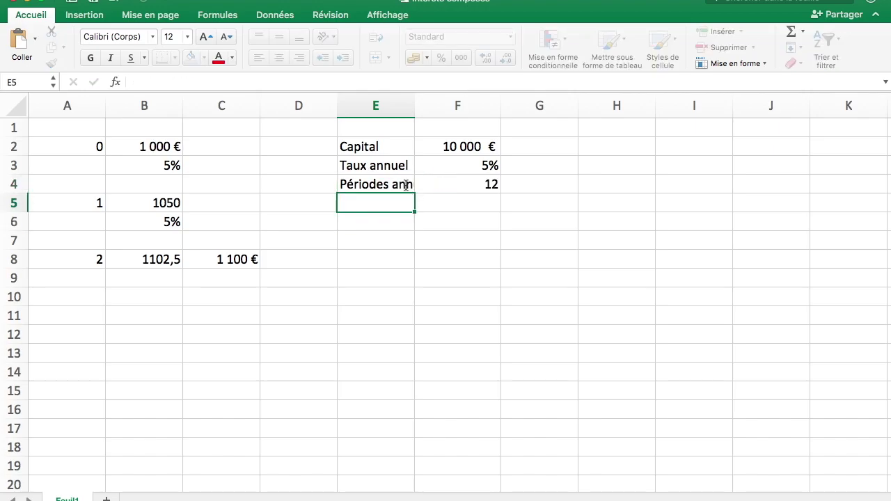
{"action": "left_click_drag", "start_coordinate": [414, 105], "coordinate": [451, 104]}
- Enter the label Années in E6 and the value 10 in F6
{"action": "left_click", "coordinate": [423, 226]}
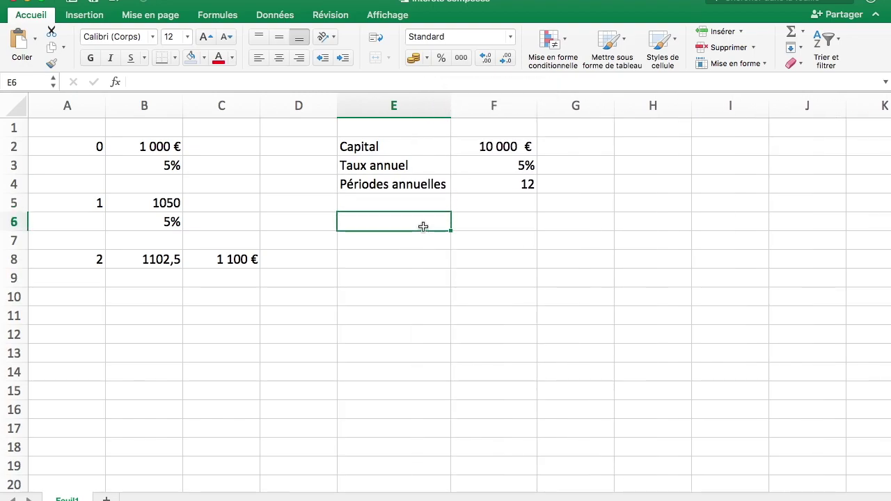
{"action": "type", "text": "Années"}
{"action": "key", "text": "Return"}
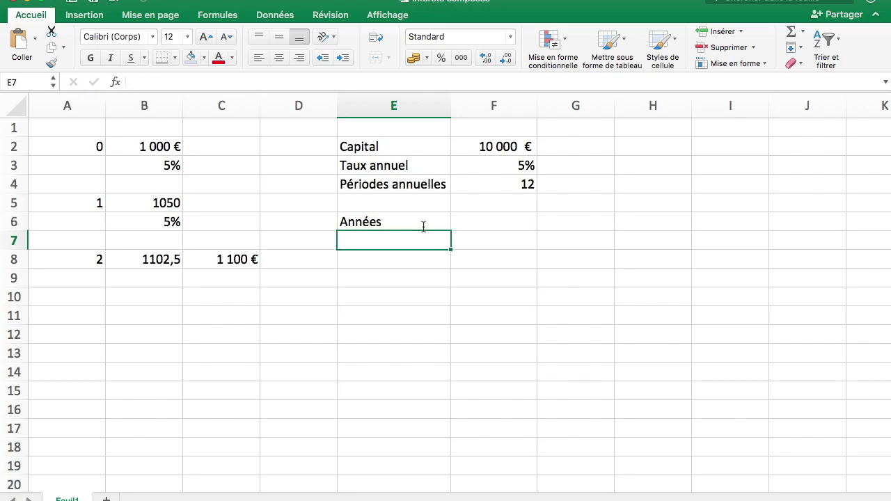
{"action": "left_click", "coordinate": [489, 213]}
{"action": "type", "text": "10"}
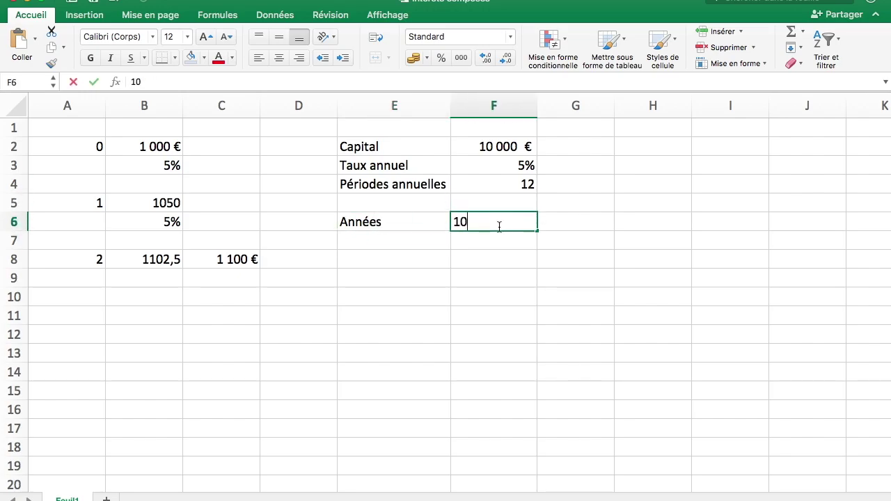
{"action": "key", "text": "Return"}
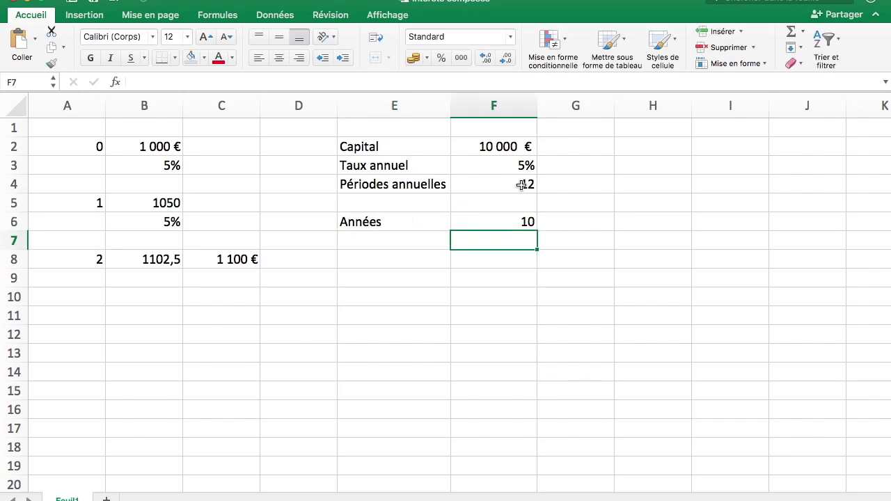
- Set the number of annual periods in F4 to 1
{"action": "key", "text": "Up"}
{"action": "key", "text": "Up"}
{"action": "key", "text": "Up"}
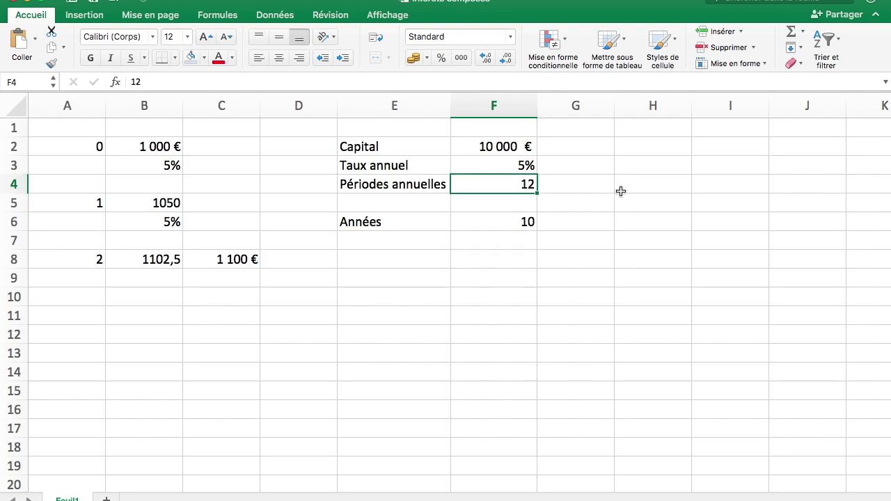
{"action": "type", "text": "1"}
{"action": "key", "text": "Return"}
- Enter the label Montant in E8
{"action": "left_click", "coordinate": [400, 257]}
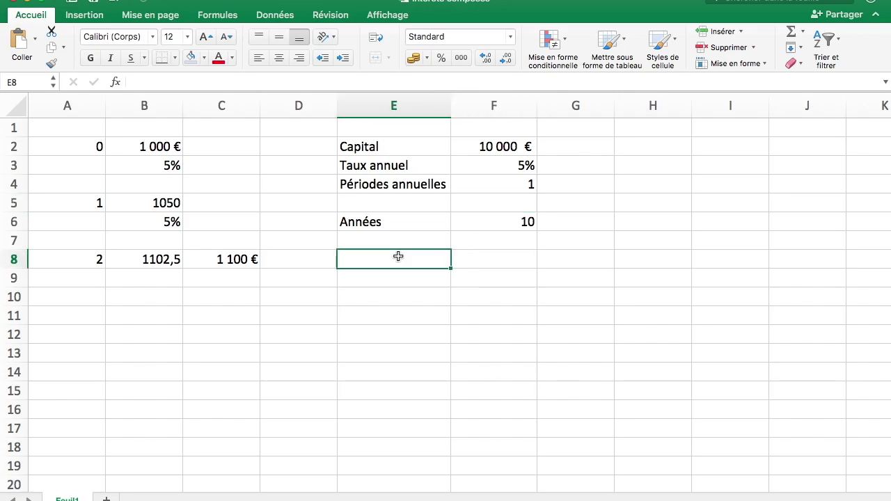
{"action": "type", "text": "MOtant"}
{"action": "key", "text": "BackSpace"}
{"action": "key", "text": "BackSpace"}
{"action": "key", "text": "BackSpace"}
{"action": "key", "text": "BackSpace"}
{"action": "key", "text": "BackSpace"}
{"action": "type", "text": "ontant"}
{"action": "key", "text": "Return"}
- Calculate the compound-interest amount in F8 with the formula =F2*(1+F3/F4)^(F6*F4)
{"action": "left_click", "coordinate": [485, 263]}
{"action": "type", "text": "="}
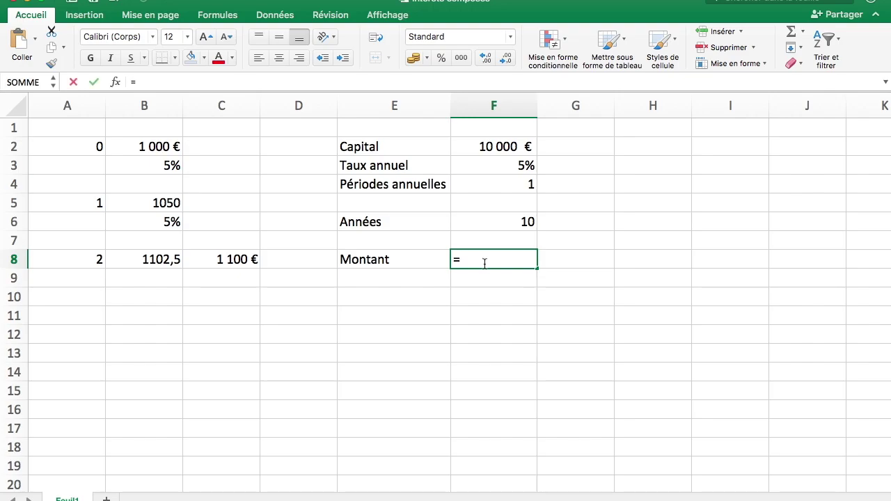
{"action": "left_click", "coordinate": [524, 146]}
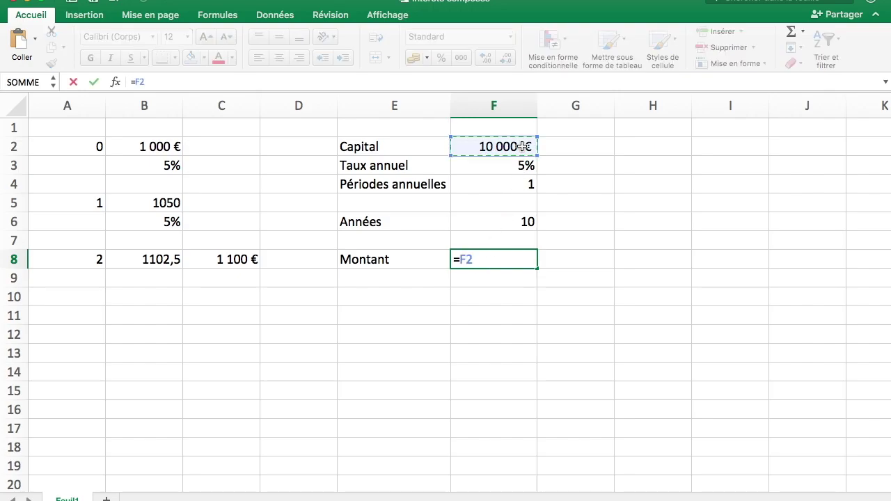
{"action": "type", "text": "*(1+"}
{"action": "left_click", "coordinate": [519, 167]}
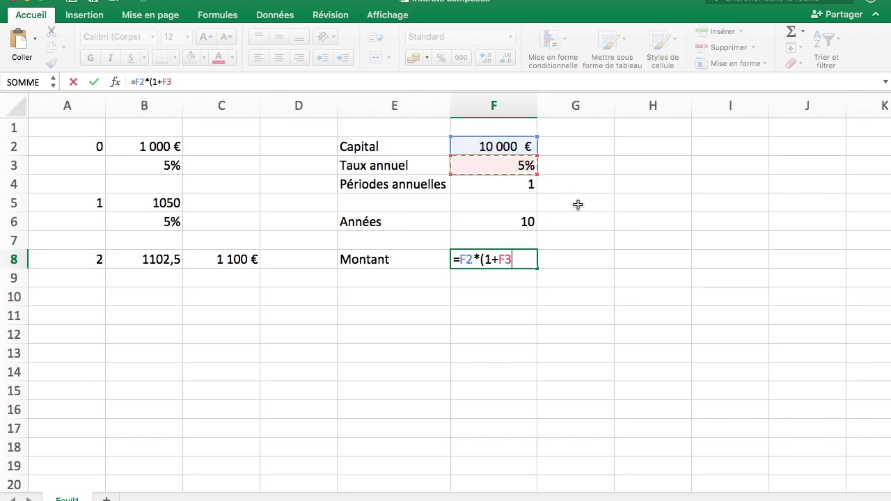
{"action": "type", "text": "/"}
{"action": "left_click", "coordinate": [514, 185]}
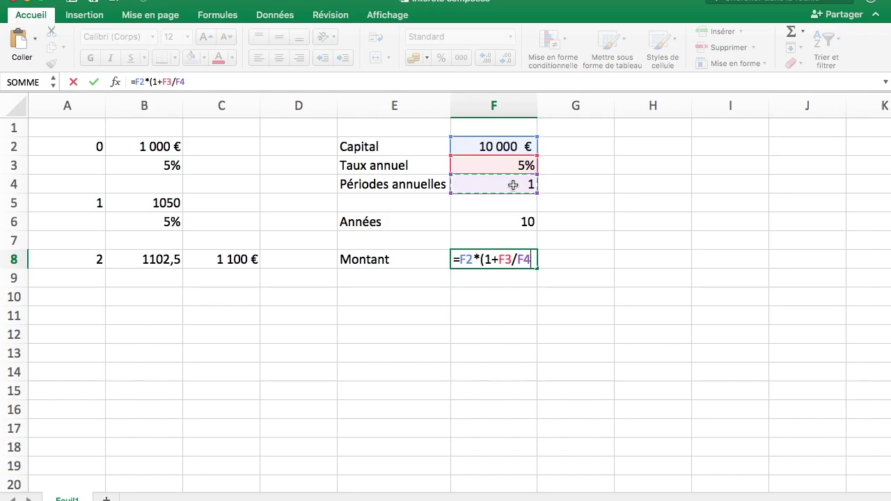
{"action": "type", "text": ")"}
{"action": "type", "text": "^("}
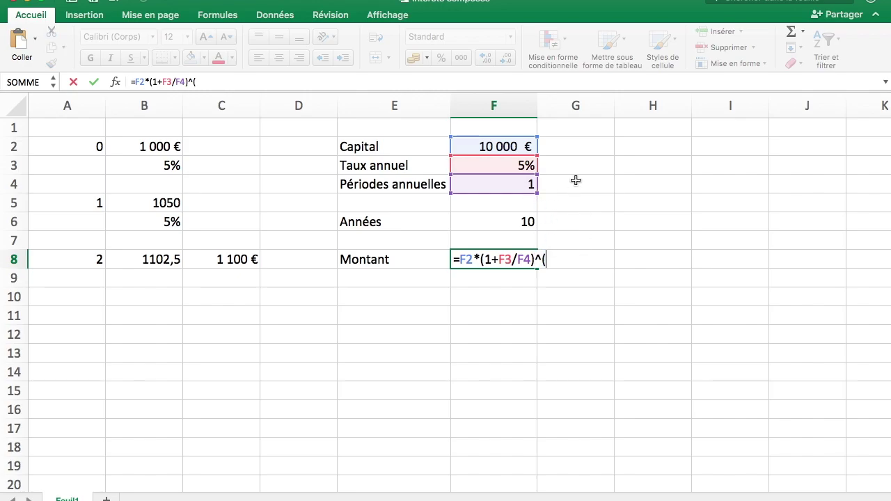
{"action": "left_click", "coordinate": [516, 222]}
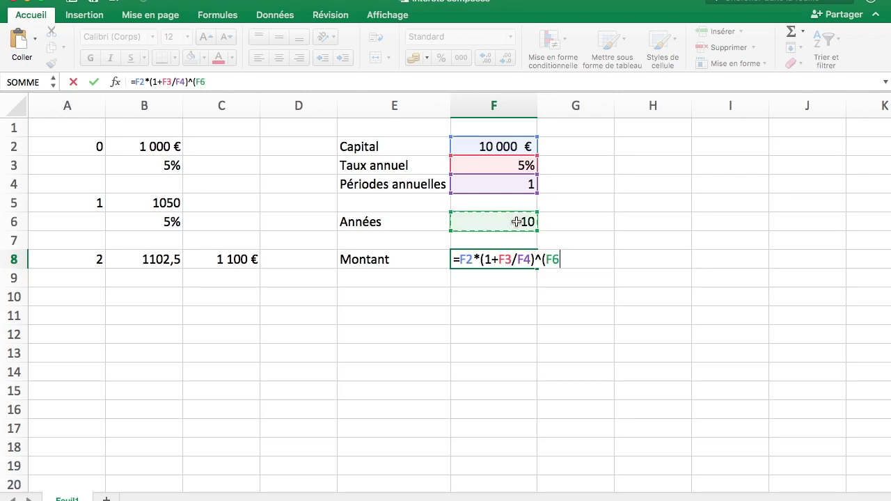
{"action": "type", "text": "*"}
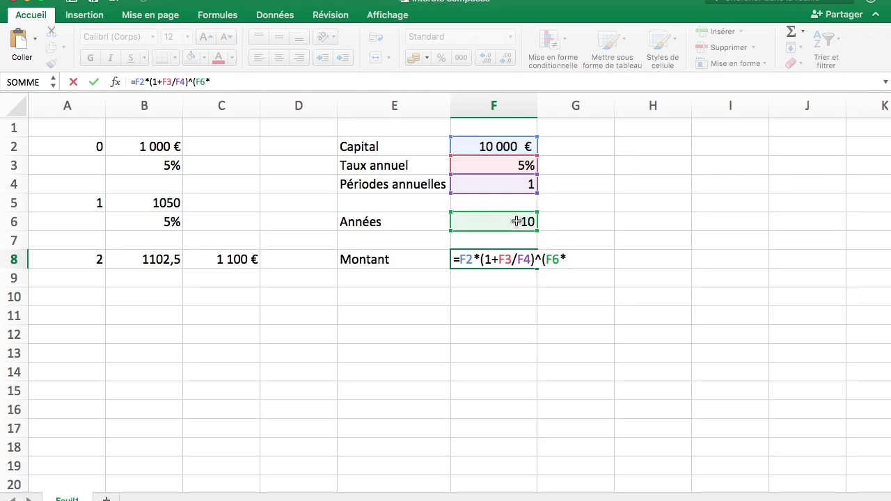
{"action": "left_click", "coordinate": [514, 185]}
{"action": "type", "text": ")"}
{"action": "key", "text": "Return"}
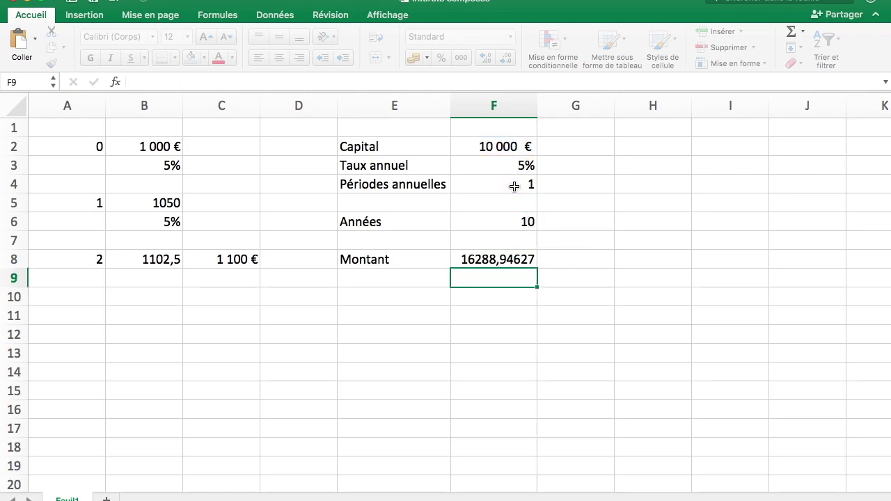
{"action": "left_click", "coordinate": [518, 263]}
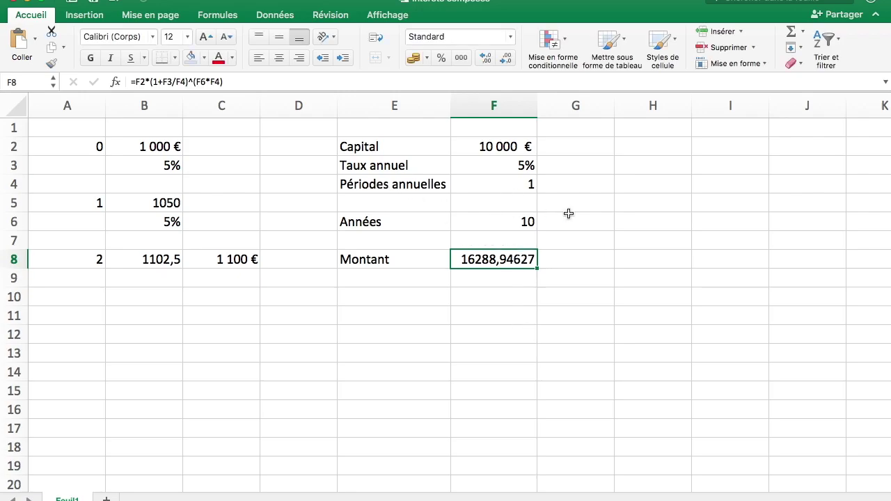
- Set the number of years in F6 to 2
{"action": "left_click", "coordinate": [513, 223]}
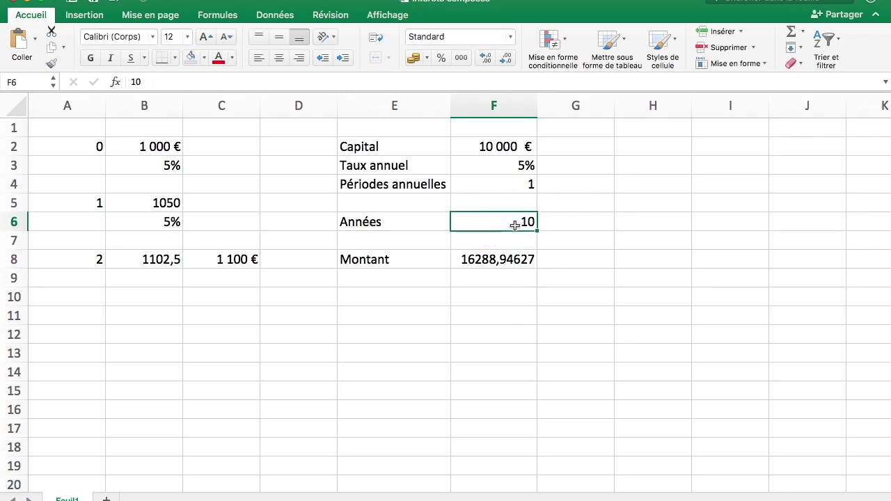
{"action": "type", "text": "2"}
{"action": "key", "text": "Return"}
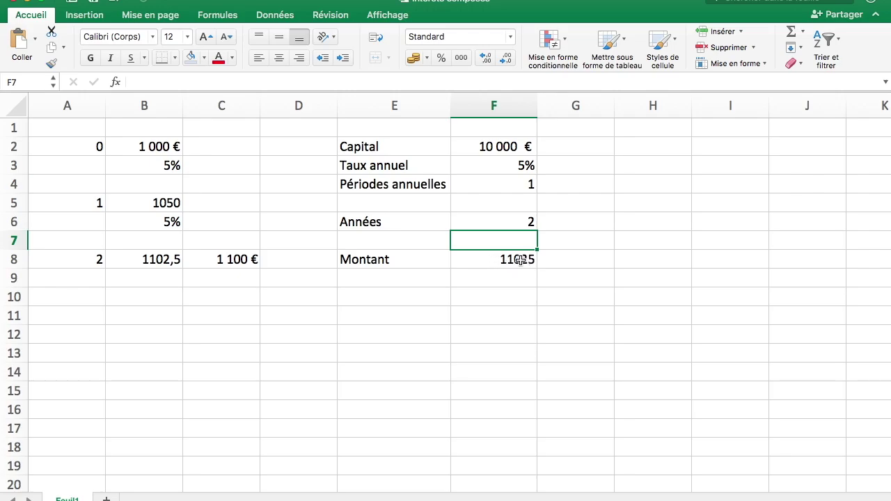
- Set the capital in F2 to 1000 and check the amount in F8 against the year-by-year calculation in B8
{"action": "left_click", "coordinate": [510, 148]}
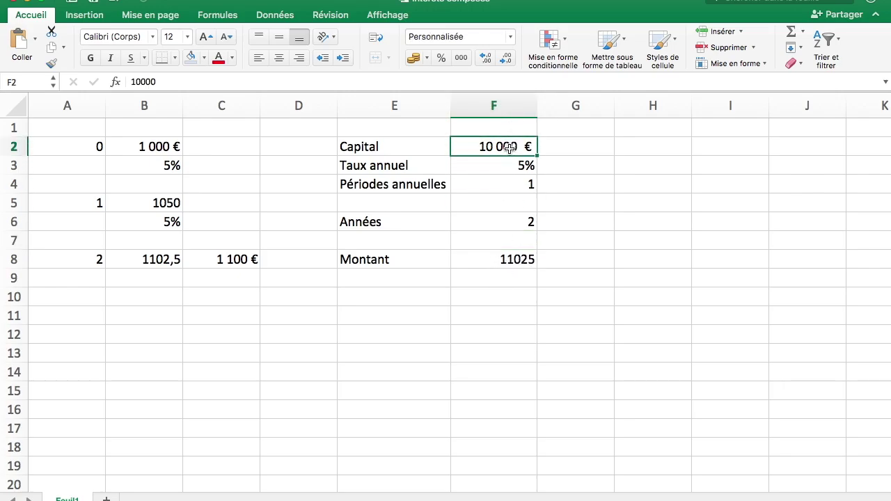
{"action": "left_click", "coordinate": [224, 81]}
{"action": "key", "text": "BackSpace"}
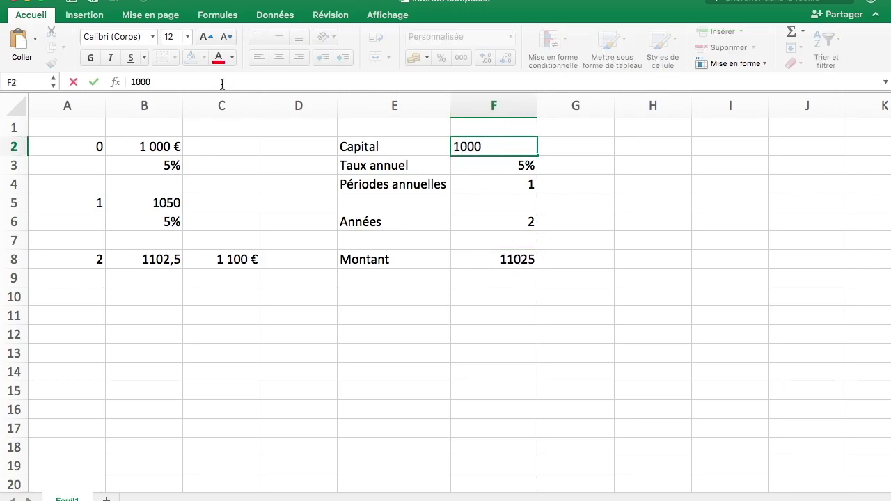
{"action": "key", "text": "Return"}
{"action": "left_click", "coordinate": [155, 259]}
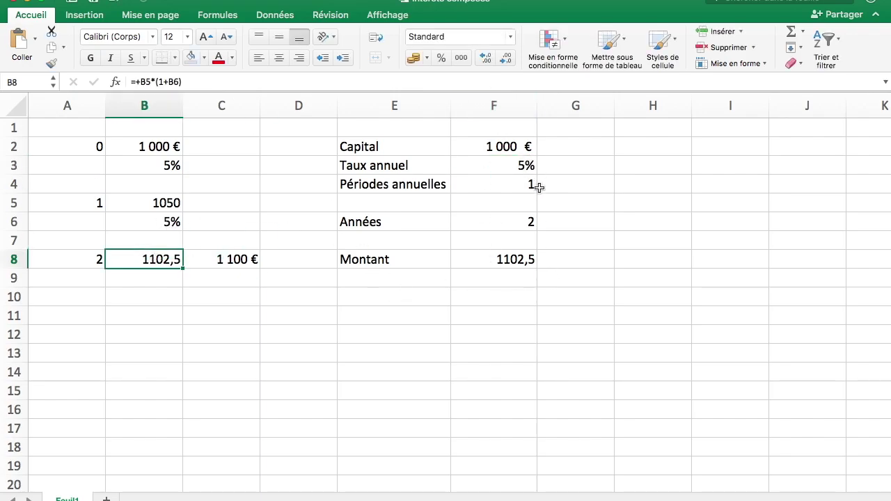
{"action": "left_click", "coordinate": [526, 226]}
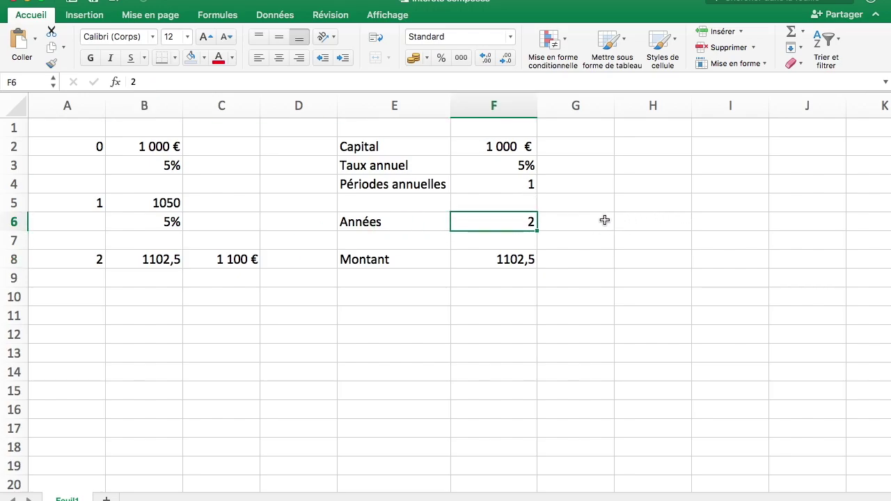
- Set the number of years in F6 to 10
{"action": "type", "text": "10"}
{"action": "key", "text": "Return"}
- Reduce the number of decimals displayed for the amount in F8
{"action": "left_click", "coordinate": [533, 256]}
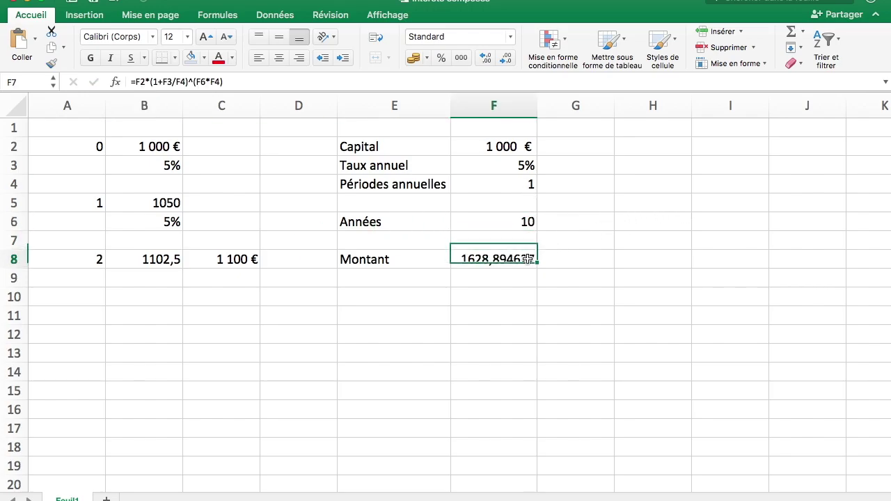
{"action": "left_click", "coordinate": [509, 58]}
{"action": "left_click", "coordinate": [508, 59]}
{"action": "left_click", "coordinate": [508, 58]}
{"action": "left_click", "coordinate": [509, 58]}
{"action": "left_click", "coordinate": [508, 58]}
{"action": "left_click", "coordinate": [509, 59]}
- Try the Comptabilité number format on the amount in F8, and settle on Monétaire
{"action": "left_click", "coordinate": [511, 37]}
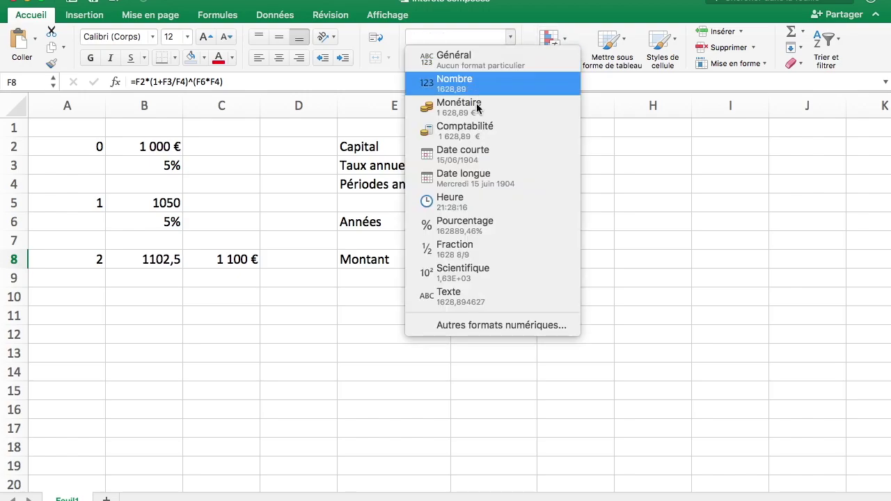
{"action": "left_click", "coordinate": [510, 136]}
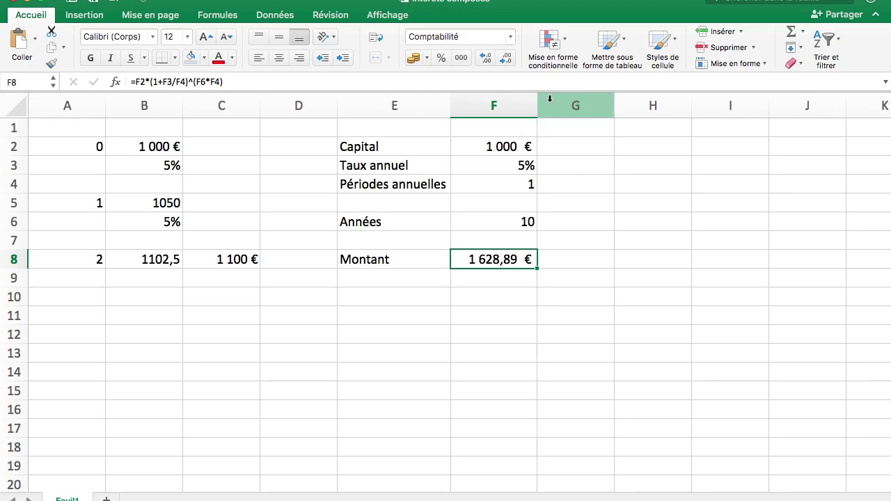
{"action": "left_click", "coordinate": [511, 37]}
{"action": "left_click", "coordinate": [487, 108]}
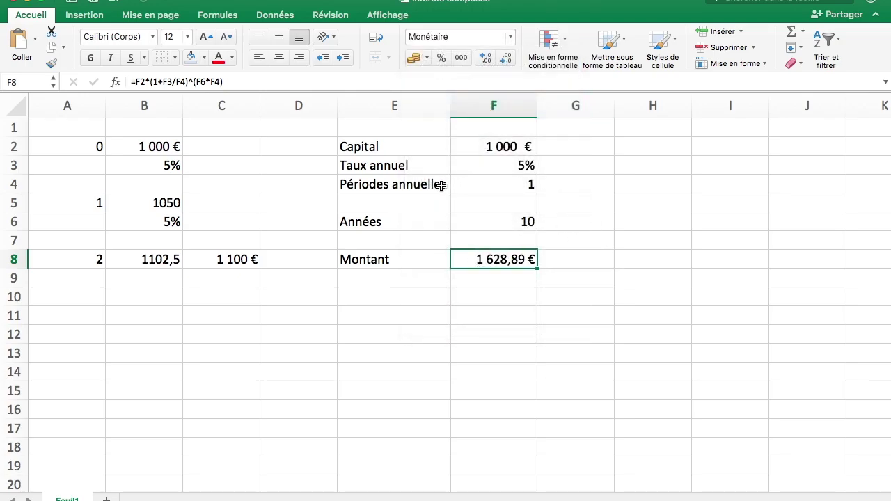
- Set the annual periods in F4 to 12 for monthly compounding
{"action": "left_click", "coordinate": [523, 185]}
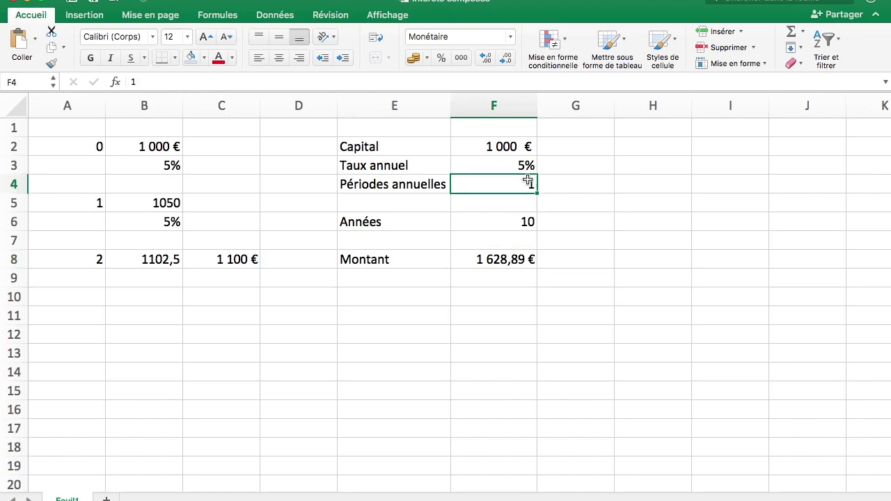
{"action": "type", "text": "12"}
{"action": "key", "text": "Return"}
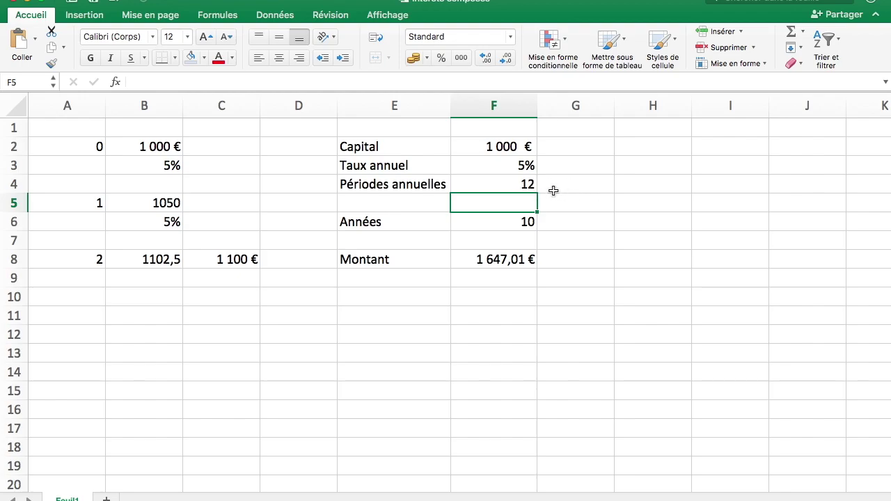
{"action": "left_click", "coordinate": [523, 185]}
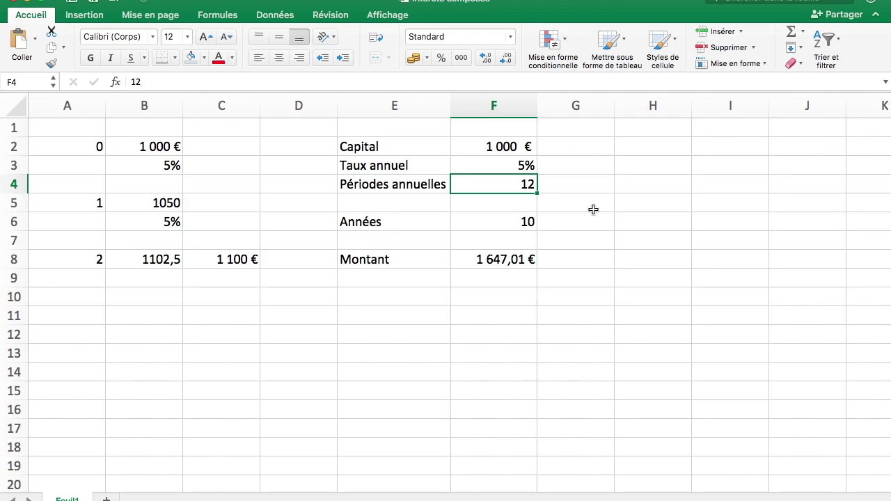
{"action": "left_click", "coordinate": [528, 323]}
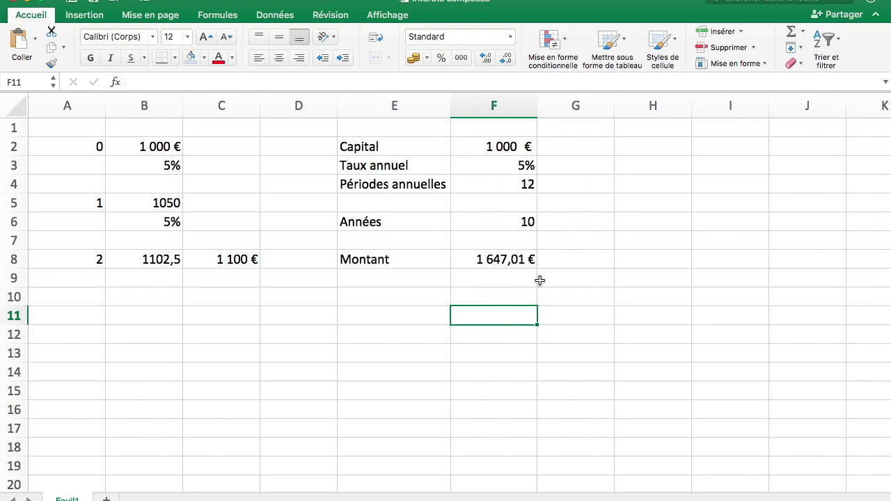
- Highlight the Montant cells E8:F8 with a light blue fill and a thick box border (Bordure épaisse encadré)
{"action": "left_click_drag", "start_coordinate": [511, 258], "coordinate": [408, 259]}
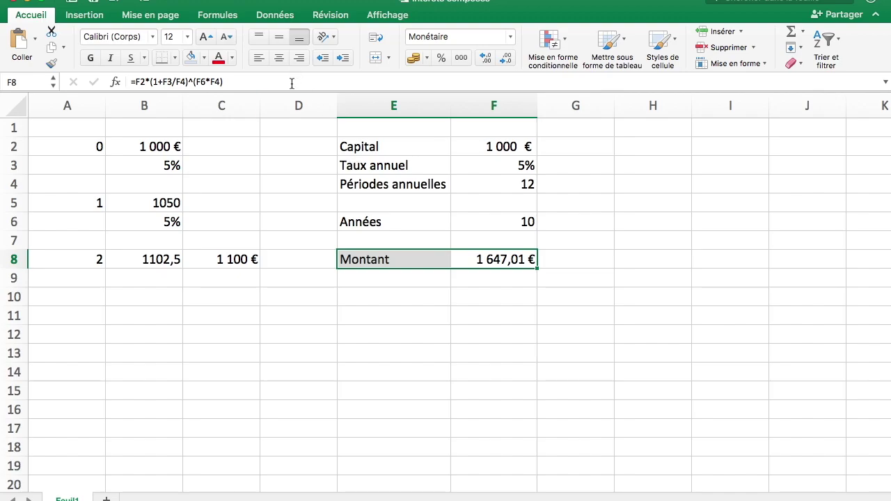
{"action": "left_click", "coordinate": [176, 58]}
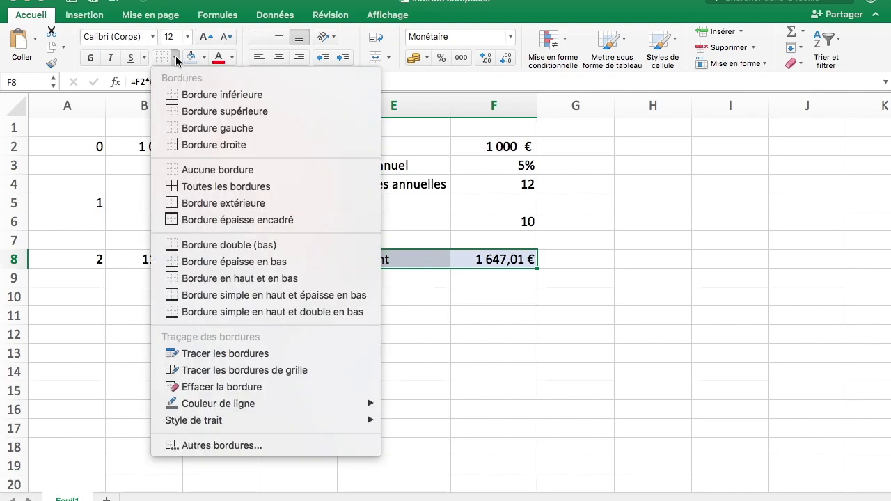
{"action": "left_click", "coordinate": [234, 222]}
{"action": "left_click", "coordinate": [610, 192]}
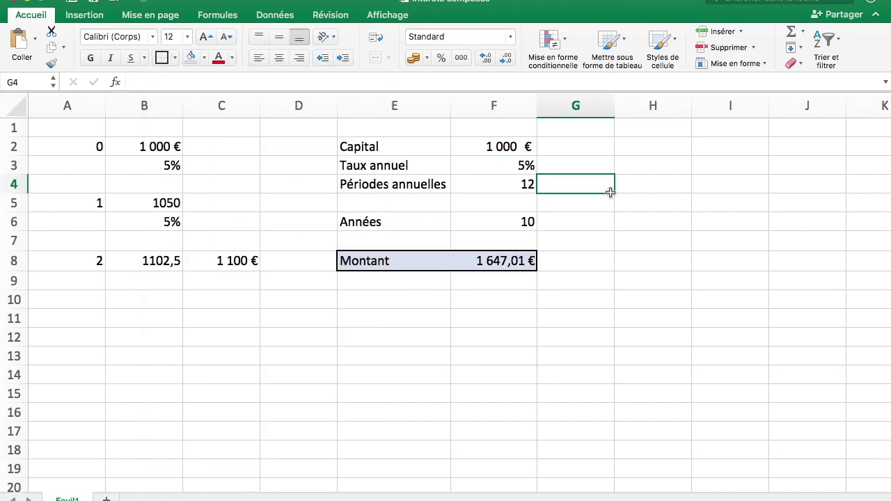